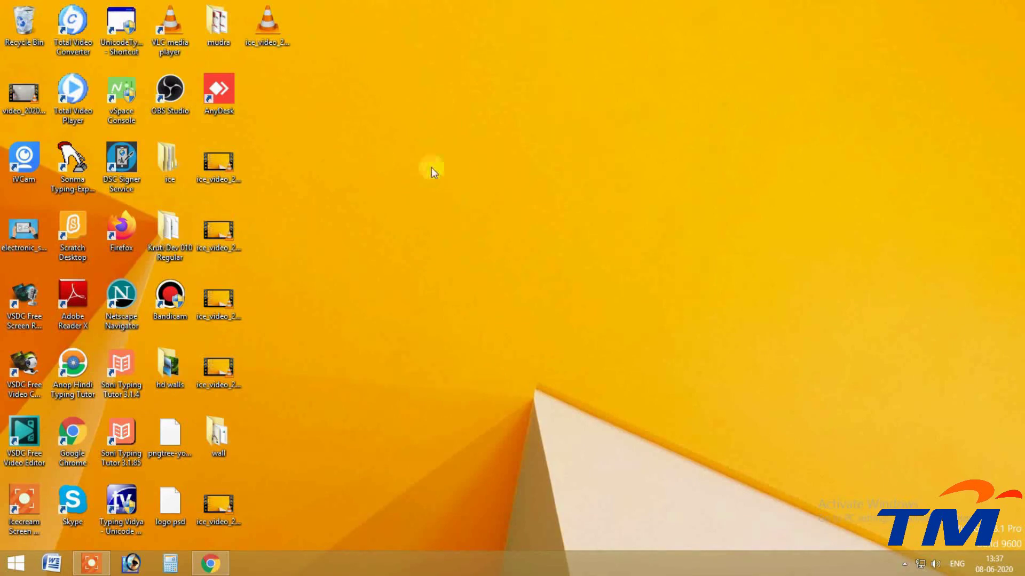
Open Microsoft Word with a blank document, maximize its window and display the References commands.
click(51, 563)
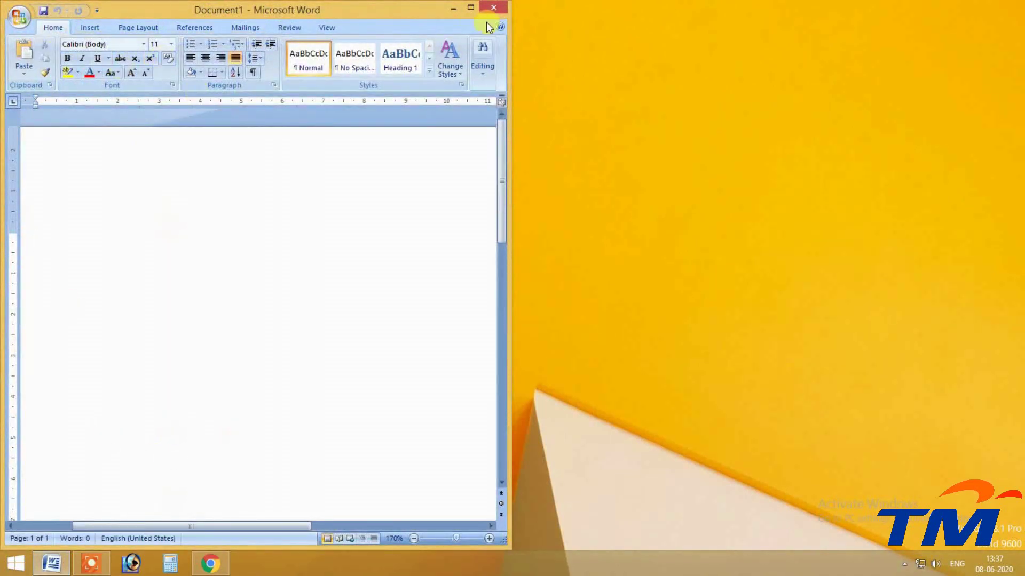
click(470, 8)
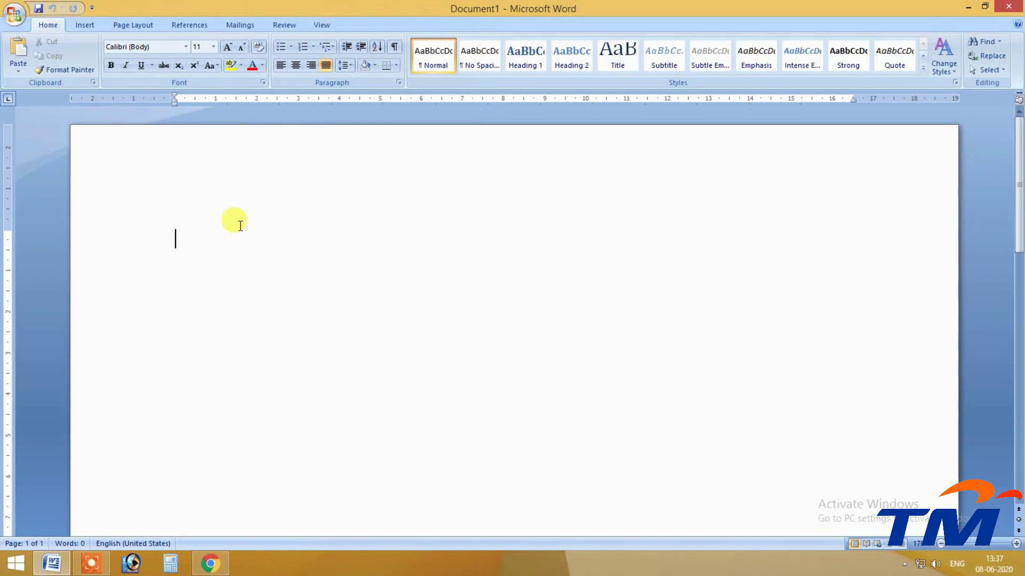
click(192, 25)
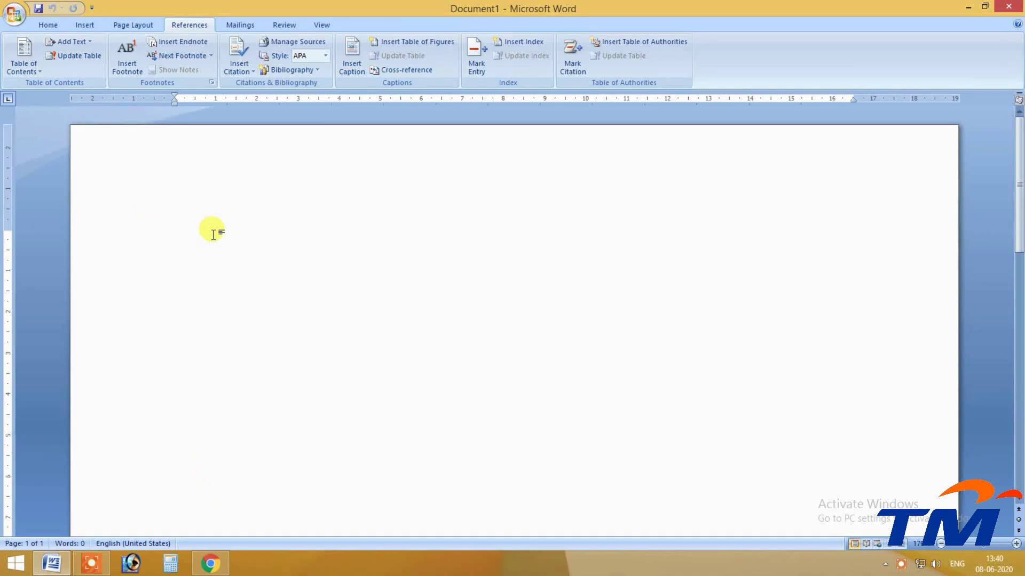
Enter about two lines of random filler text in the blank document, beginning "Sdjk fhjksd jsdkhjk".
text(Sdjk fhjksd jsdkhjk dhfjkhdsjkf jkh sdfjkh sdjkfh)
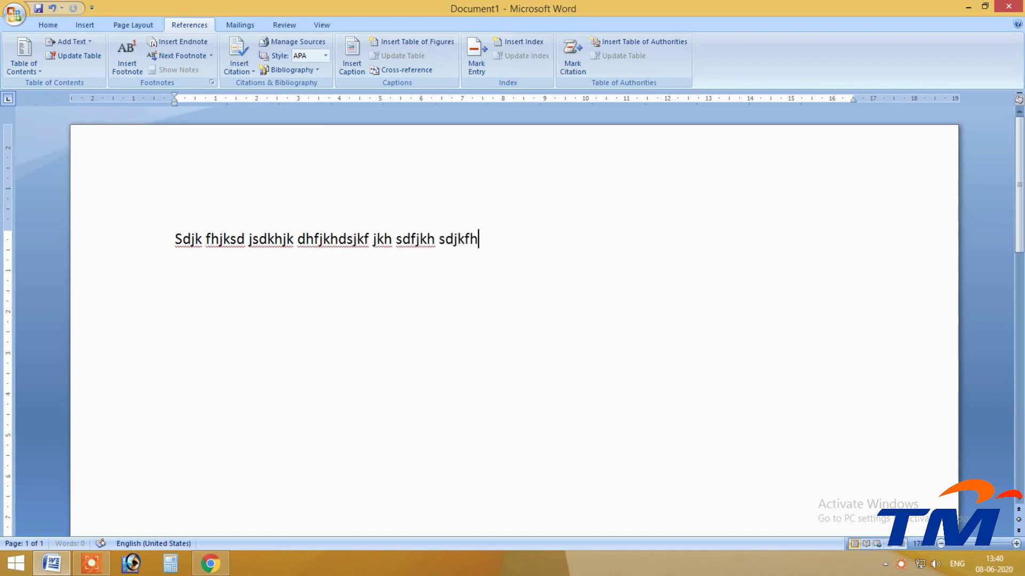
text( jhjksd sh jksdhfjk sdhjks dhjksd hfjsdh jksdh k)
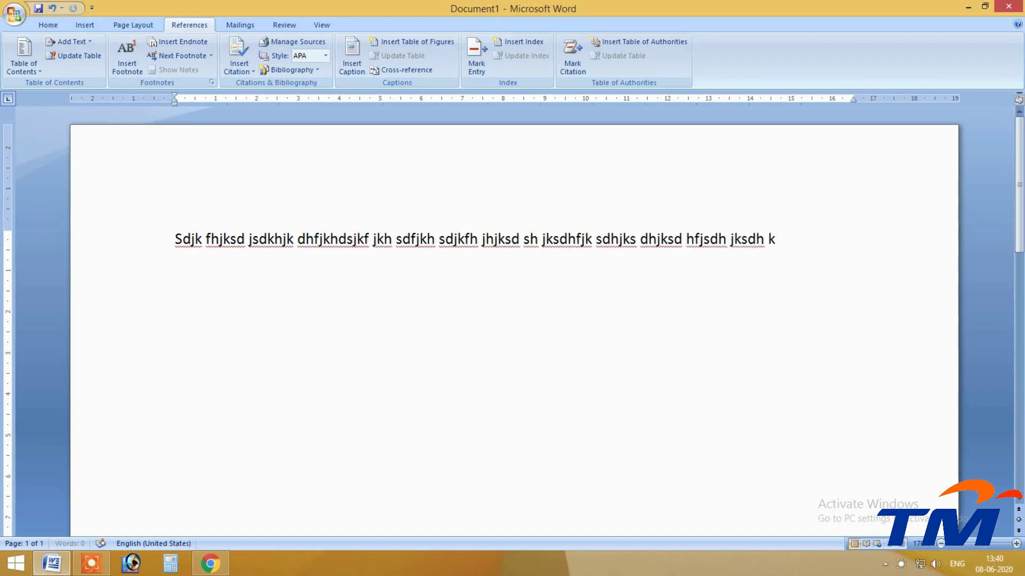
text(dhf kdh dhj shfjk shfjksdh fjh dsjfk hsdjkfh sjk hjskh)
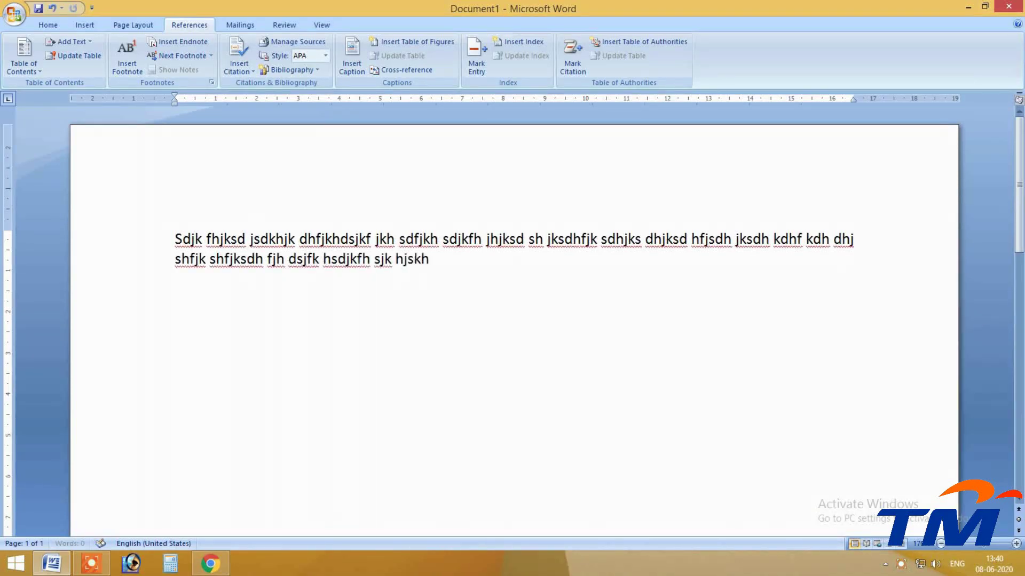
text(jksdfh sdjkh fjksdh shdfjk shdjf hshf sh)
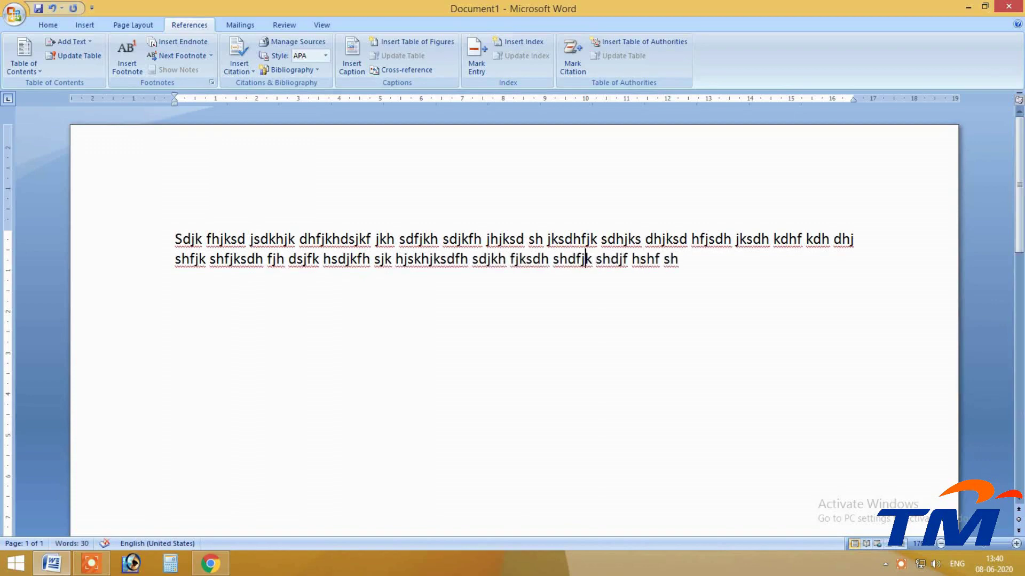
Copy the filler text from "jhjksd" in the first line through "shdfjk" in the second line.
click(593, 260)
key(shift+Up)
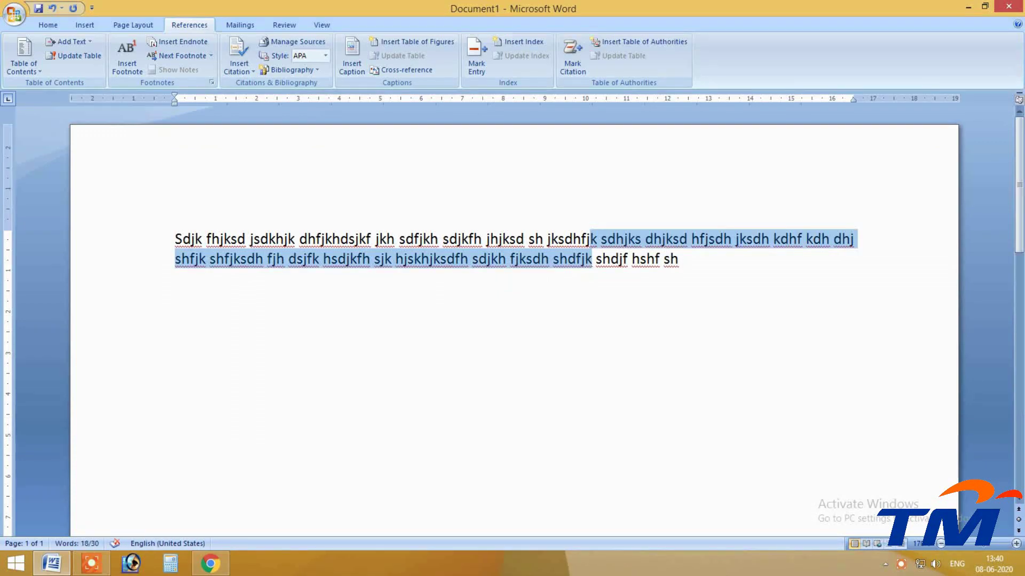
key(shift+Right)
key(shift+Right)
key(shift+Right)
key(shift+Left)
key(shift+Left)
key(ctrl+shift+Left)
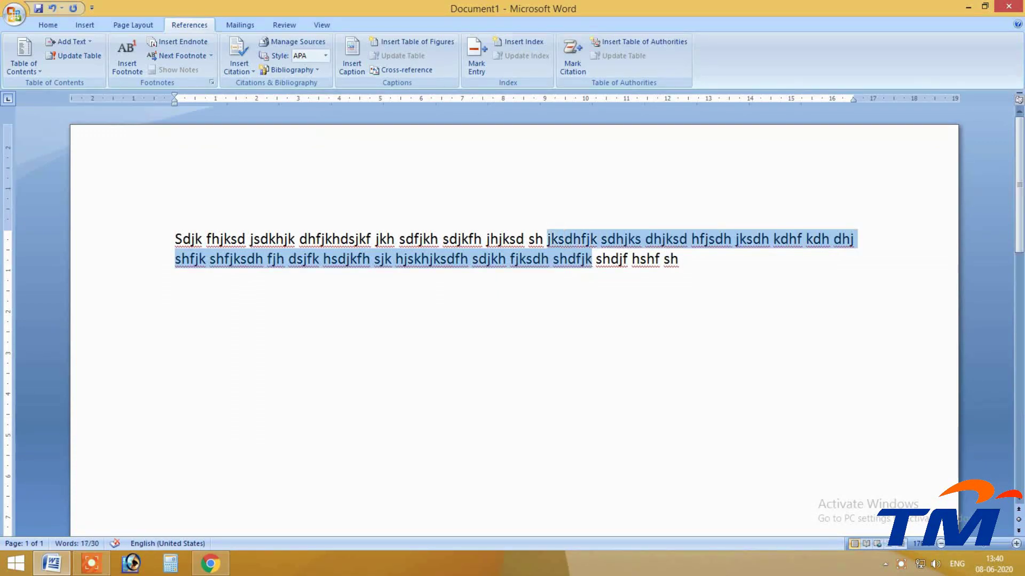
key(shift+Left)
key(shift+Left)
key(shift+Left)
key(shift+Left)
key(shift+Left)
key(shift+Left)
key(shift+Left)
key(shift+Left)
key(shift+Left)
key(shift+Left)
key(ctrl+c)
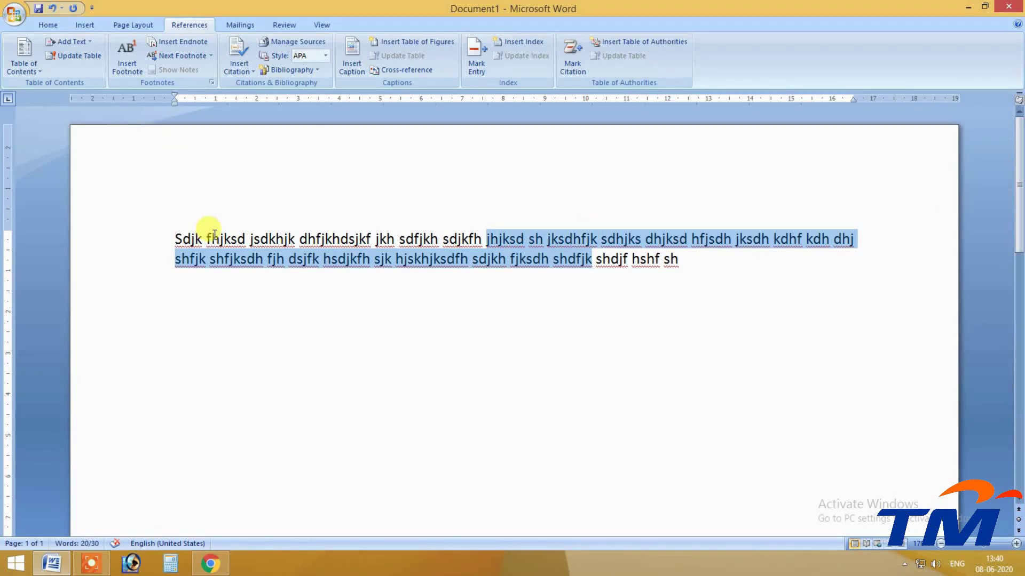
Paste the copied filler text repeatedly at the end of the document until it runs onto a second page.
key(Right)
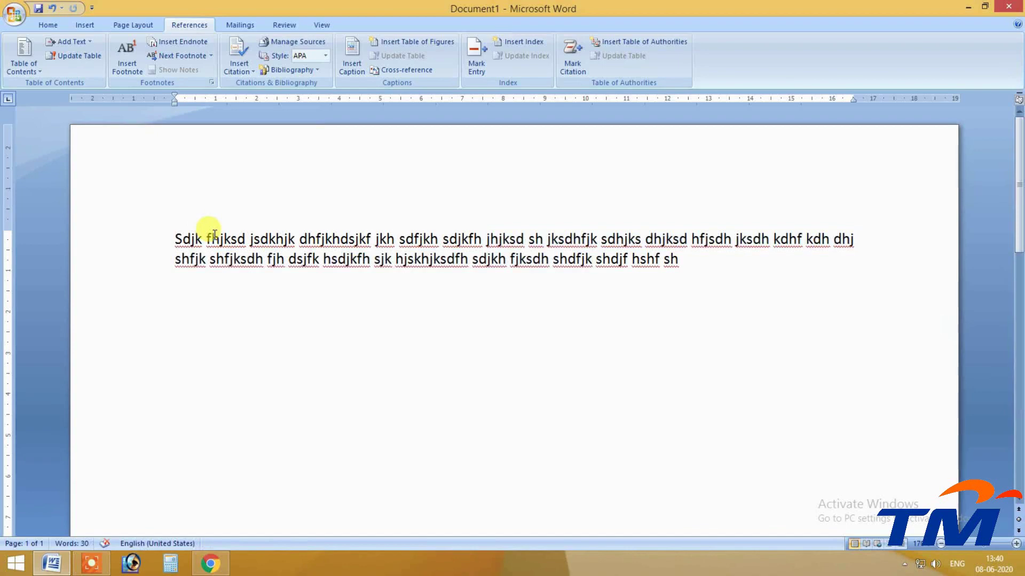
key(End)
key(ctrl+v)
key(ctrl+v)
key(ctrl+v)
key(ctrl+v)
key(ctrl+v)
key(ctrl+v)
key(ctrl+v)
key(ctrl+v)
key(ctrl+v)
key(ctrl+v)
key(ctrl+v)
key(ctrl+v)
key(ctrl+v)
key(ctrl+v)
key(ctrl+v)
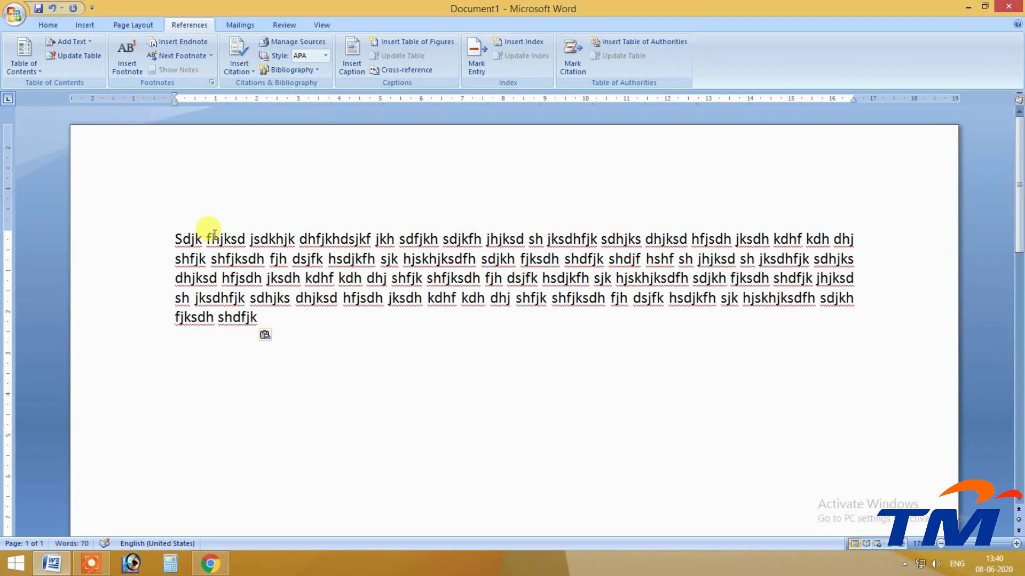
key(ctrl+v)
key(ctrl+v)
key(ctrl+v)
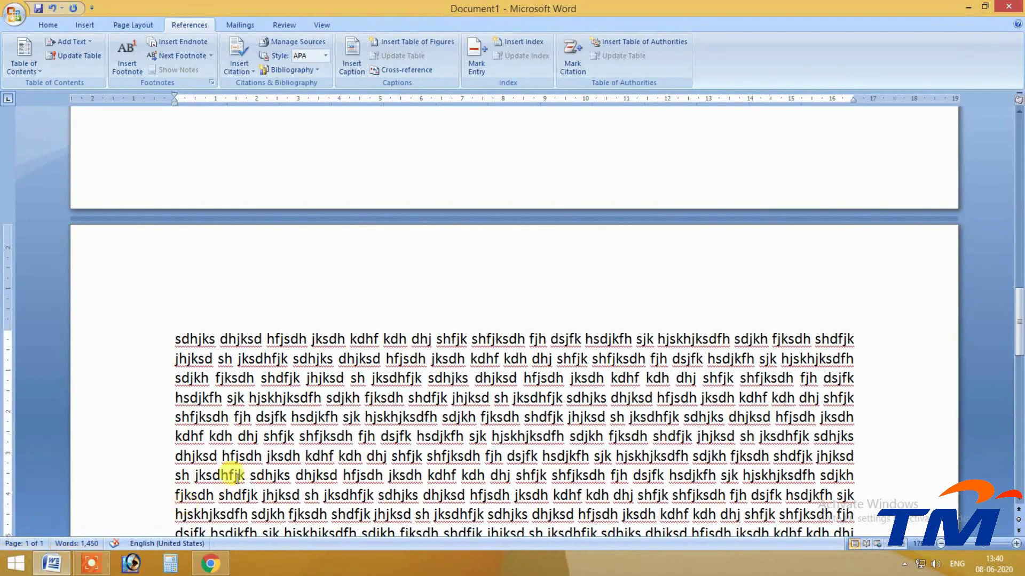
scroll(223, 471, down, 15)
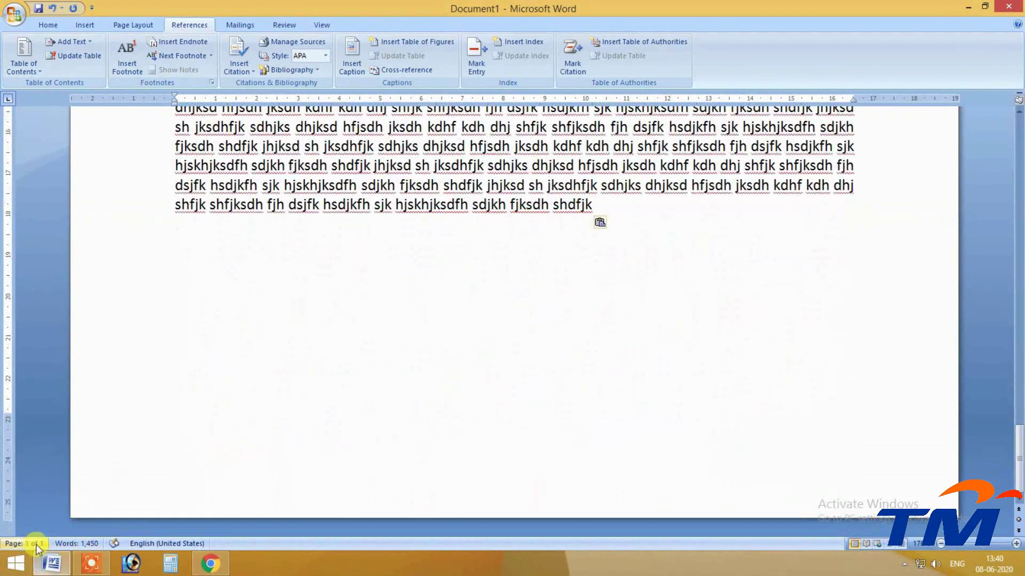
click(21, 545)
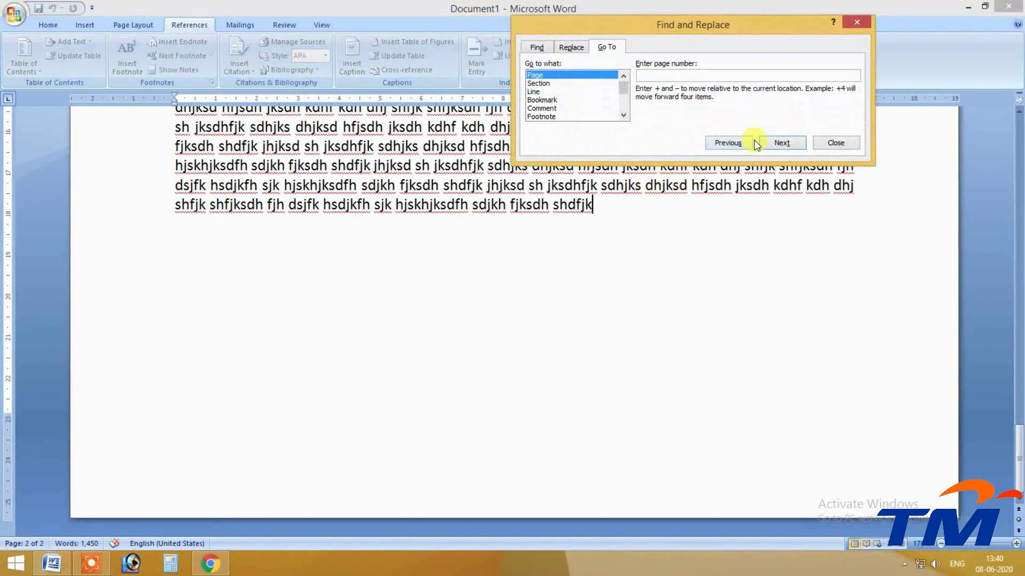
click(835, 143)
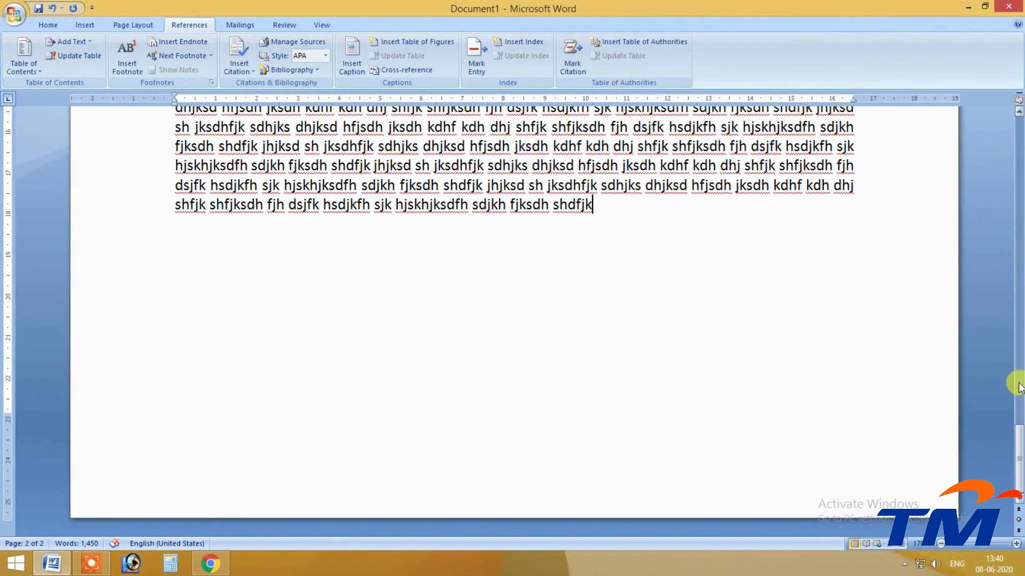
drag(1021, 416, 1020, 429)
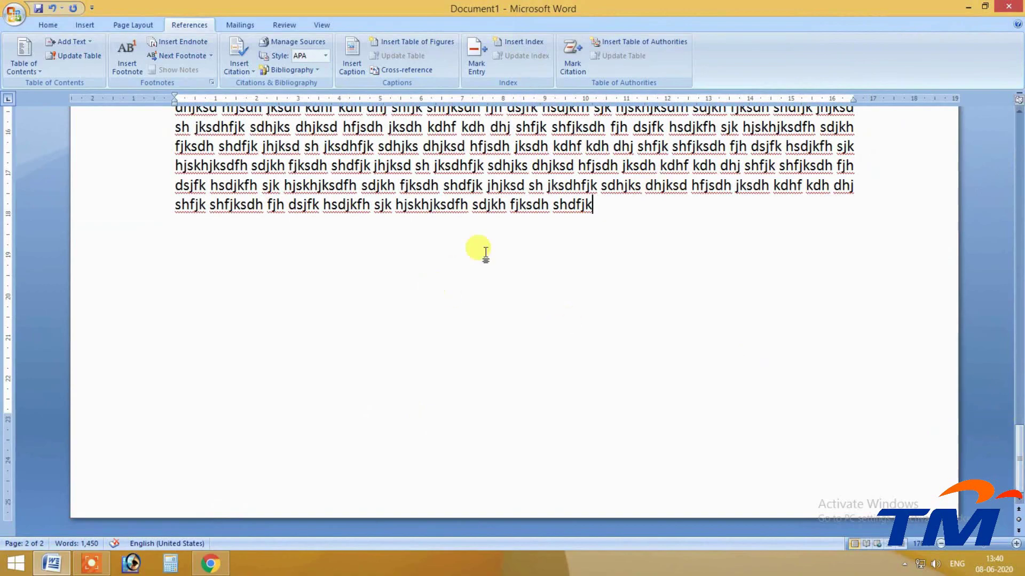
Copy the entire document text and paste it repeatedly so that the filler spans dozens of pages.
key(ctrl+a)
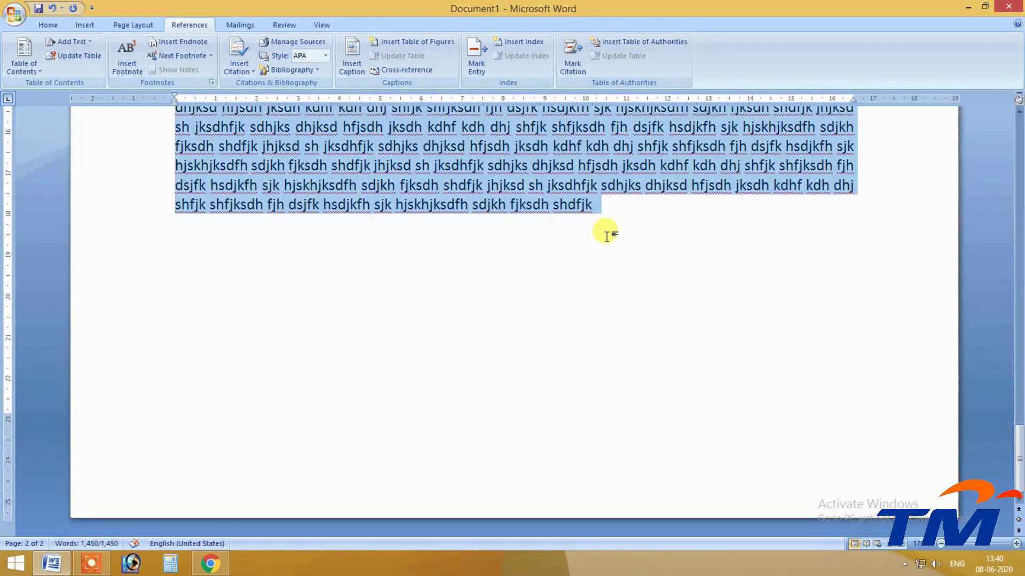
scroll(559, 255, up, 4)
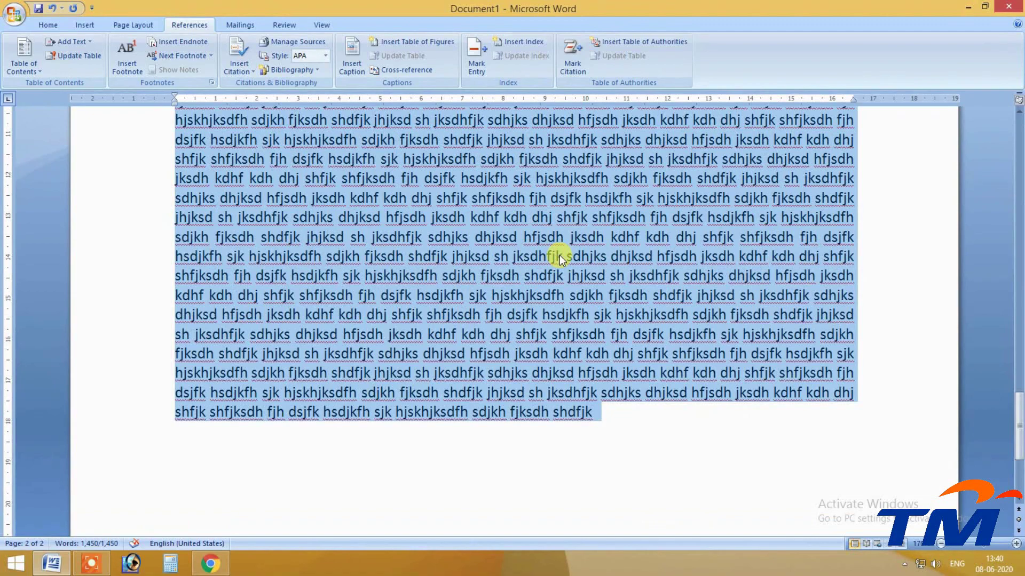
key(ctrl+v)
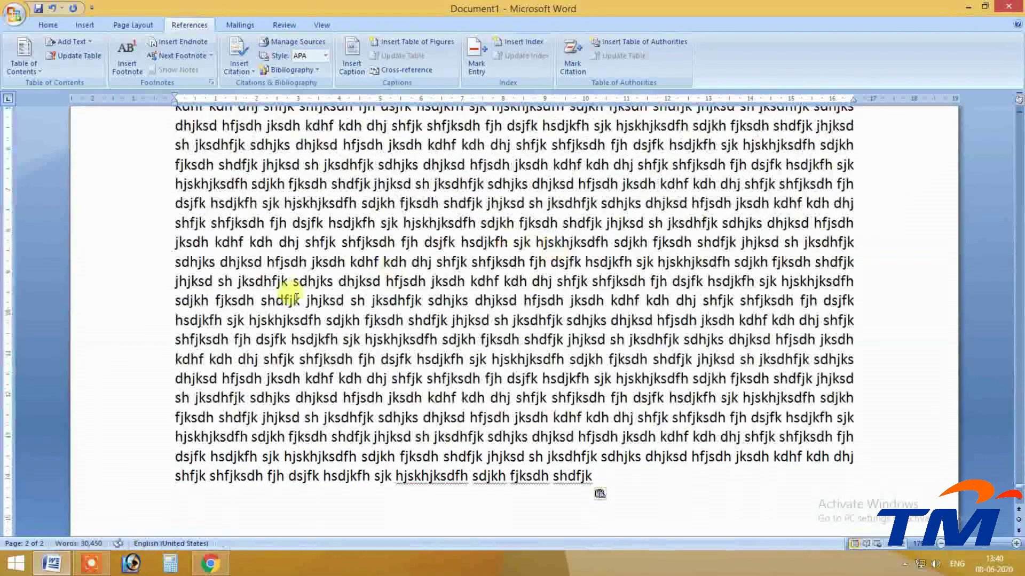
click(21, 543)
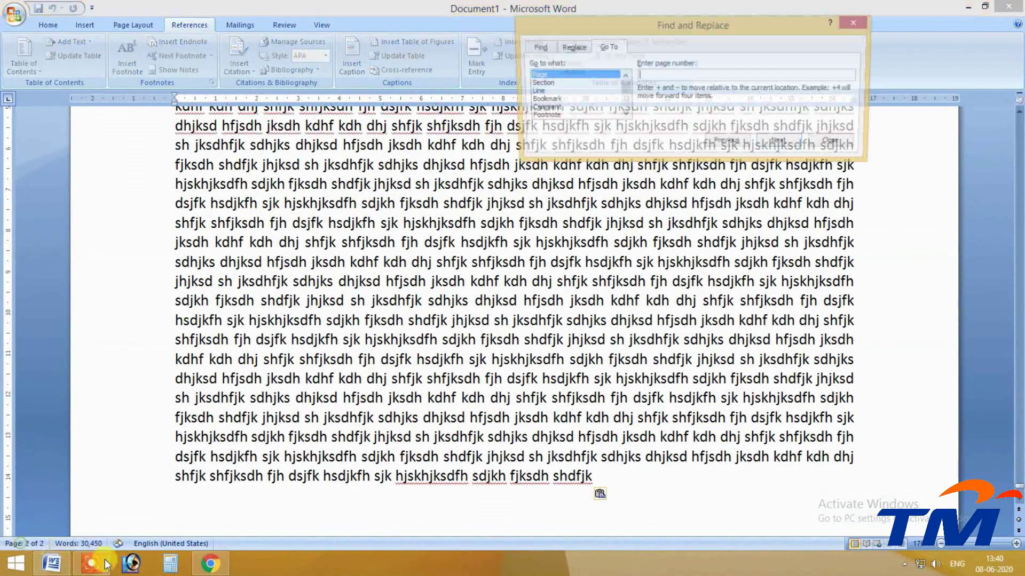
key(Escape)
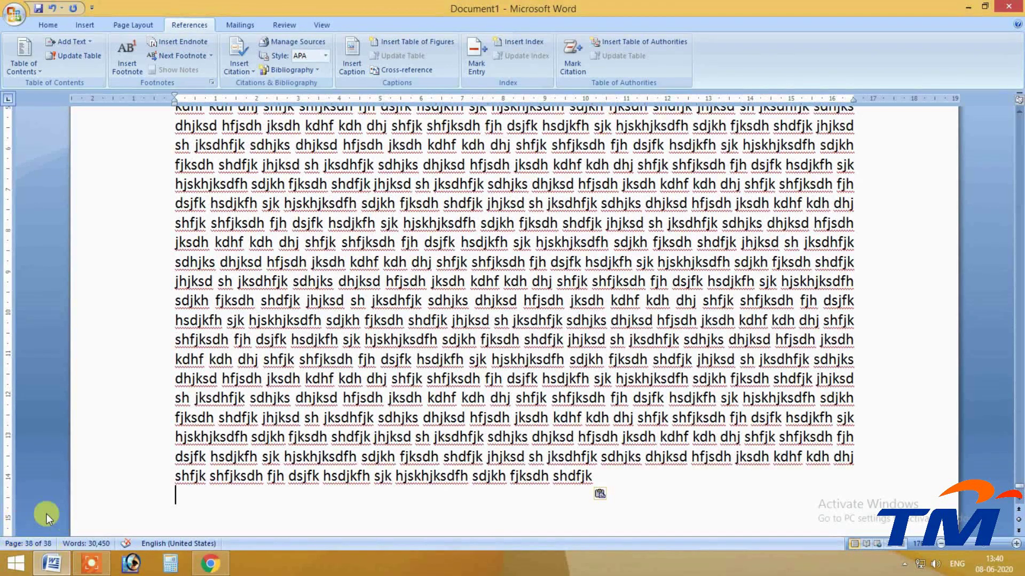
Insert a new line above the text at the start of the first page and enter the title "Ms word".
scroll(218, 396, up, 20)
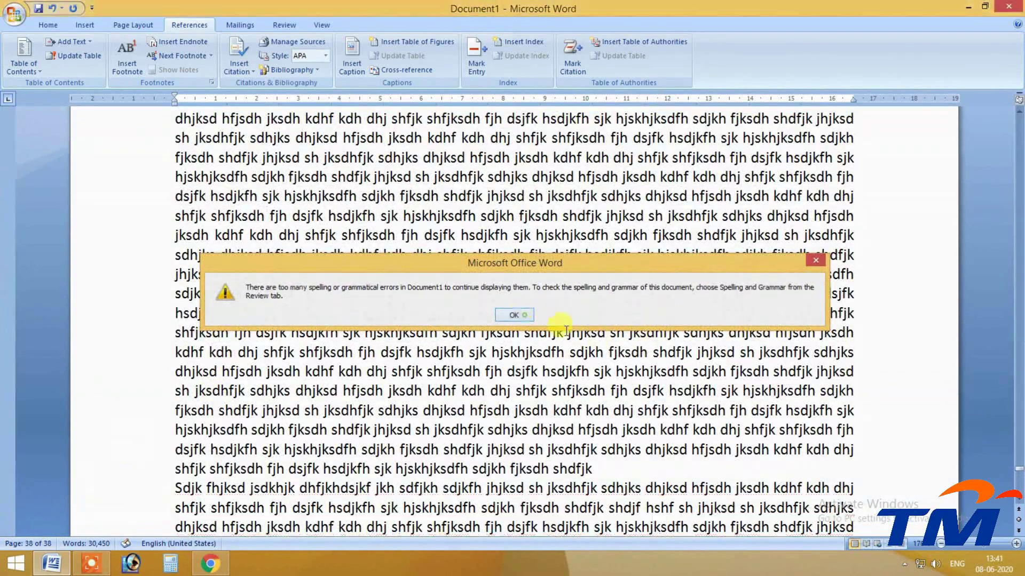
click(514, 315)
drag(1019, 468, 1019, 115)
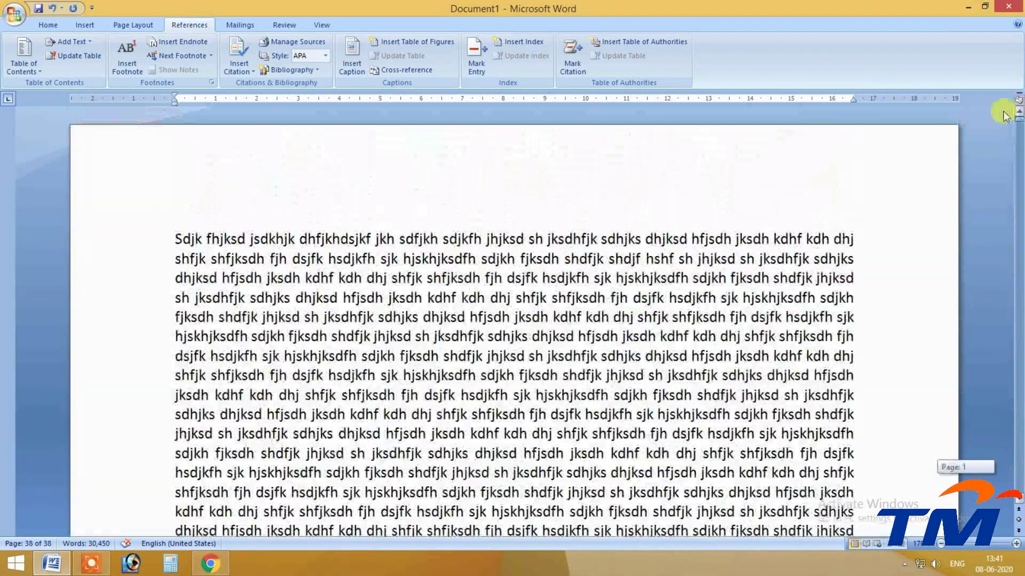
click(179, 230)
key(Return)
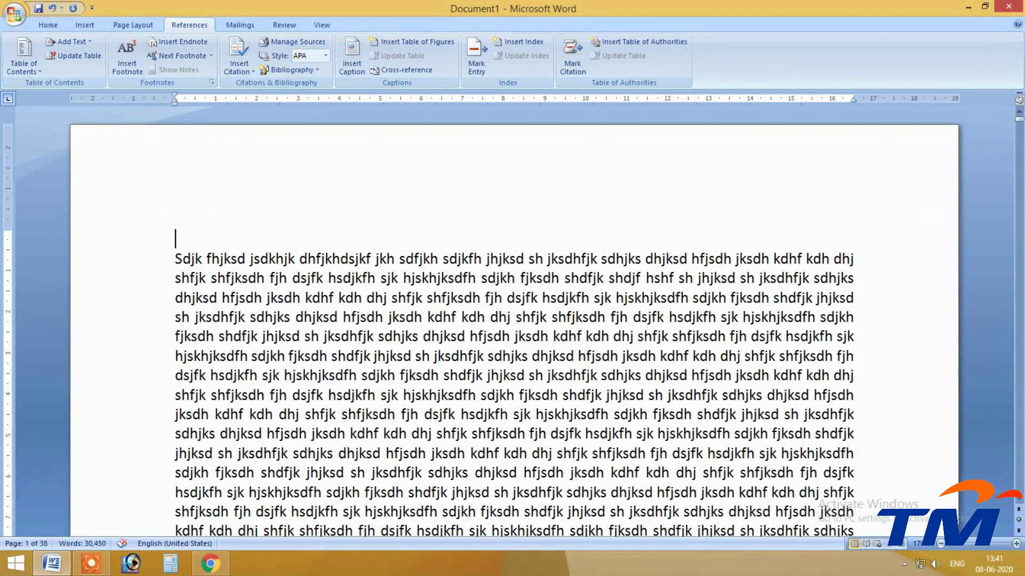
text(ms word)
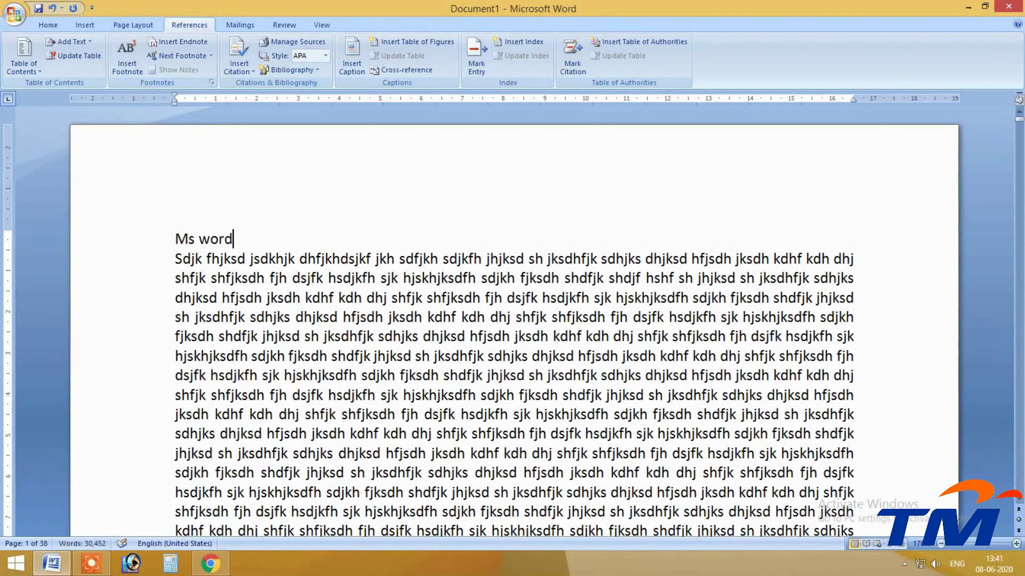
Apply the Heading 1 style to the "Ms word" title on the first page.
key(shift+Left)
key(shift+Left)
key(shift+Left)
key(shift+Left)
key(shift+Left)
triple_click(197, 225)
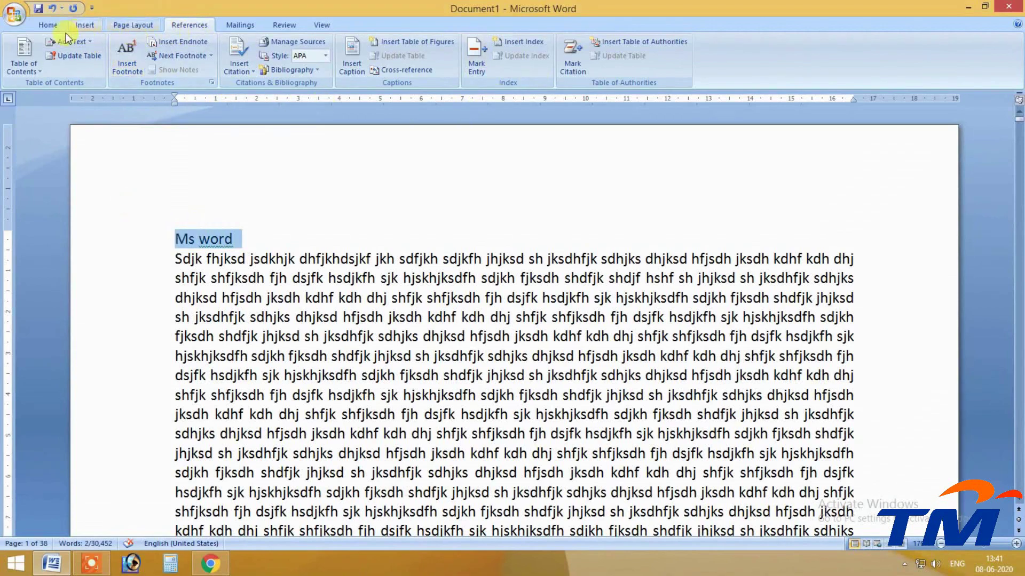
click(51, 25)
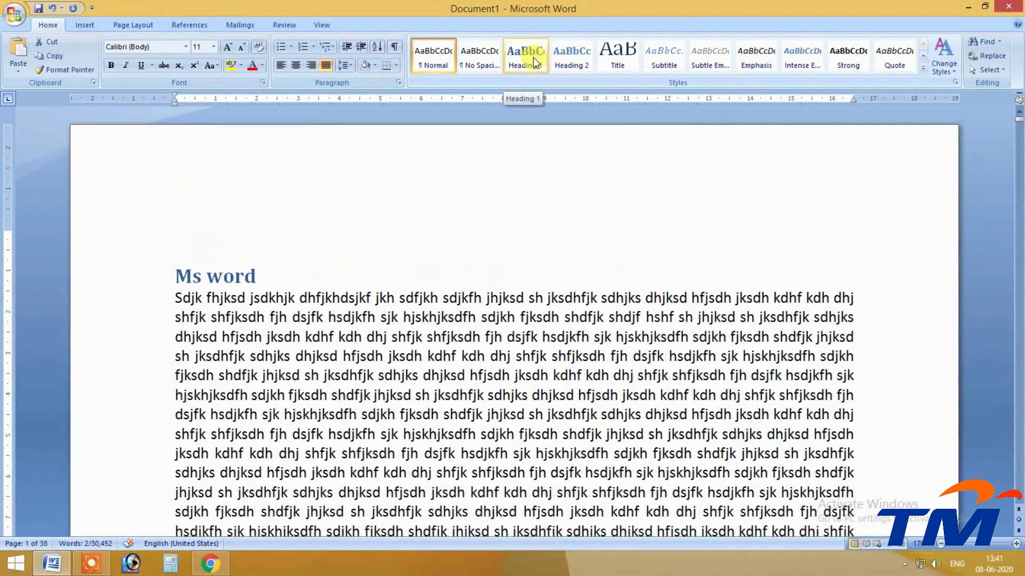
click(533, 56)
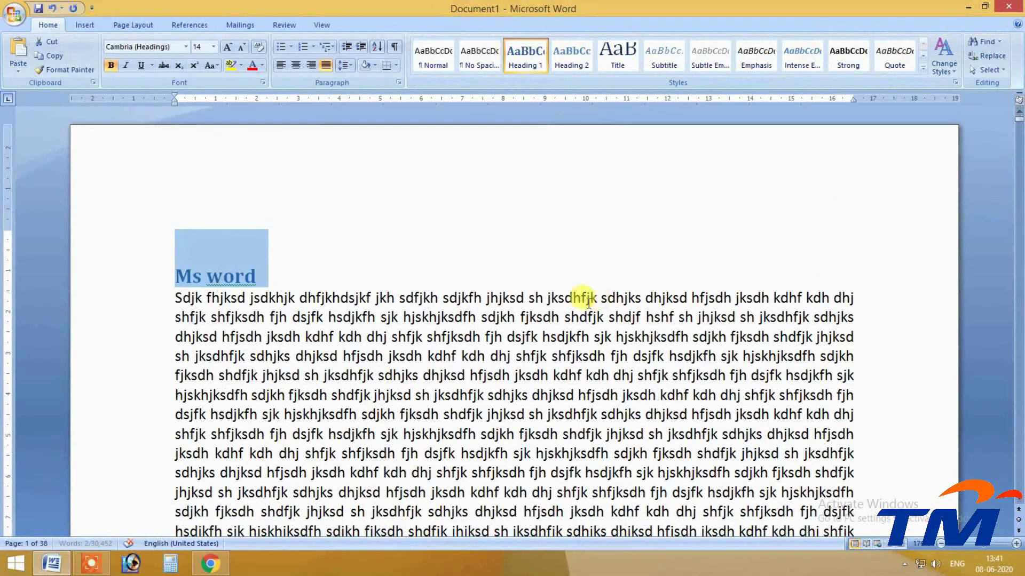
Insert a new line above the text at the start of page 7 and enter the title "Ms Word".
scroll(588, 302, down, 5)
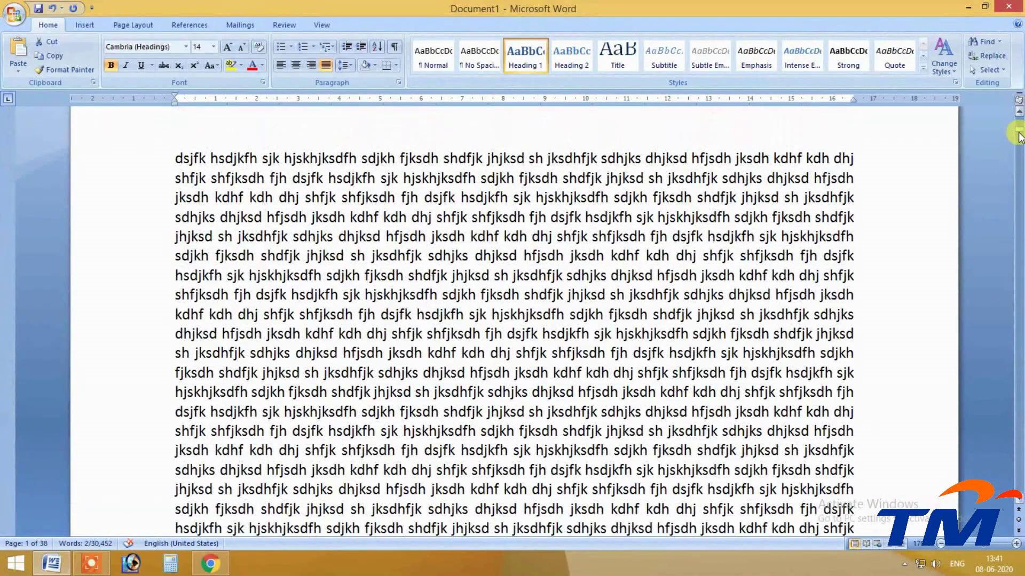
drag(1019, 133, 1019, 177)
scroll(370, 275, up, 3)
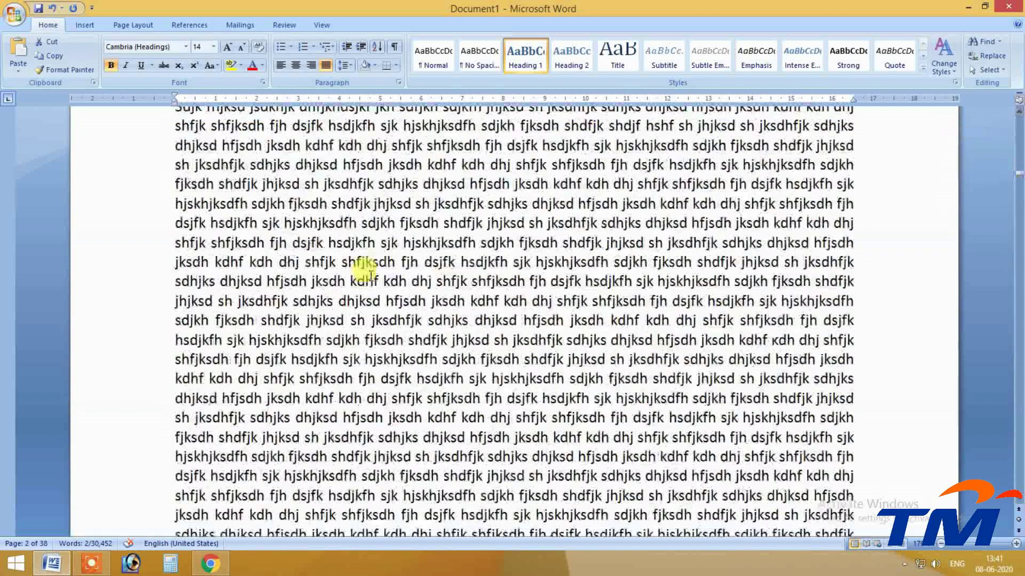
scroll(371, 275, down, 20)
click(182, 235)
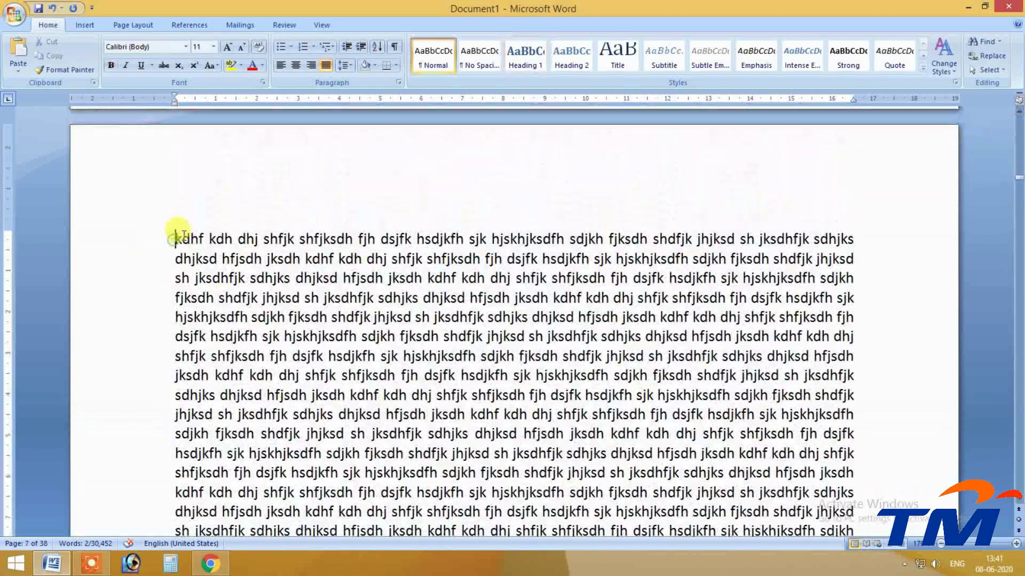
key(Up)
key(Down)
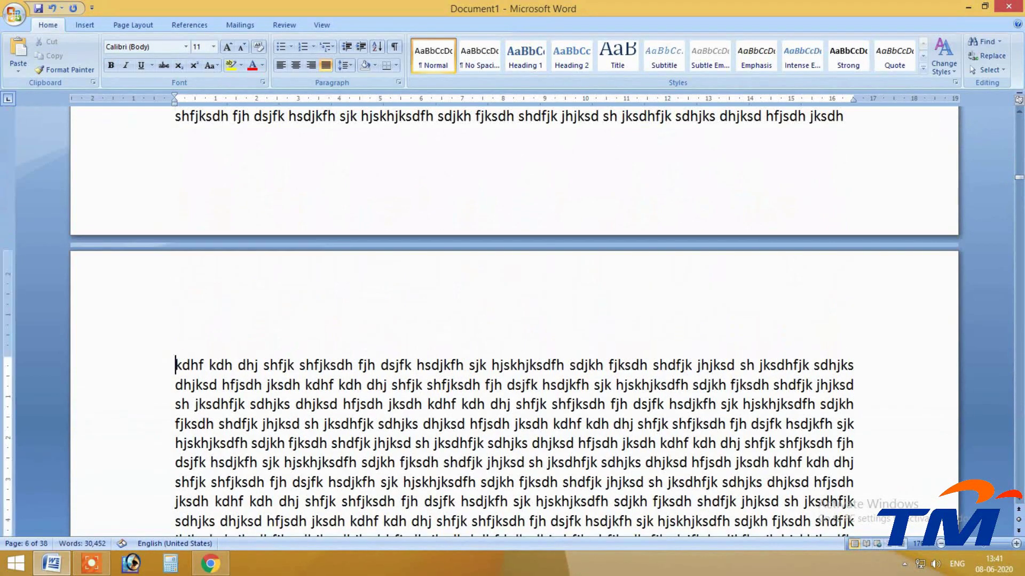
key(Return)
key(Up)
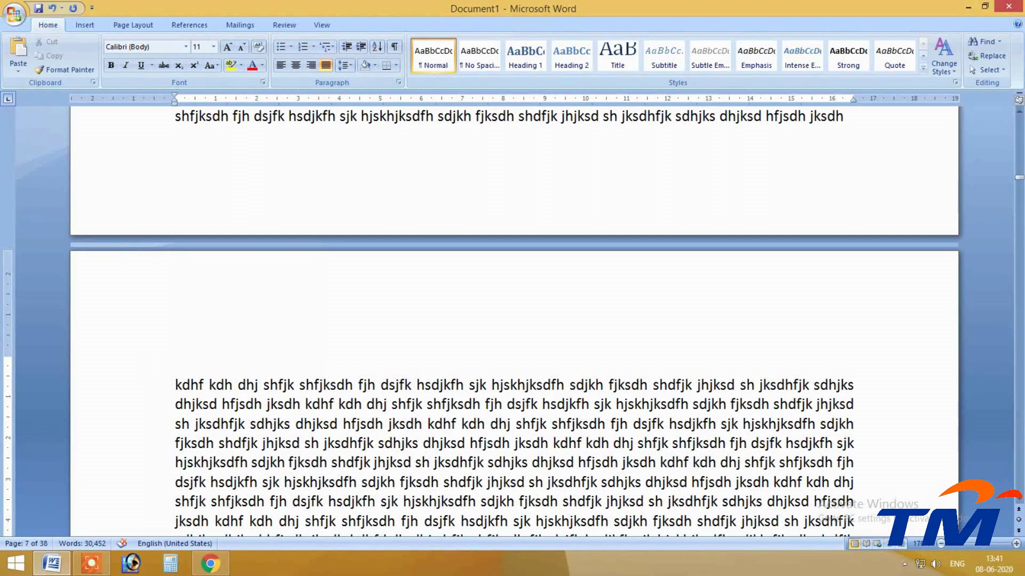
text(ms Wo)
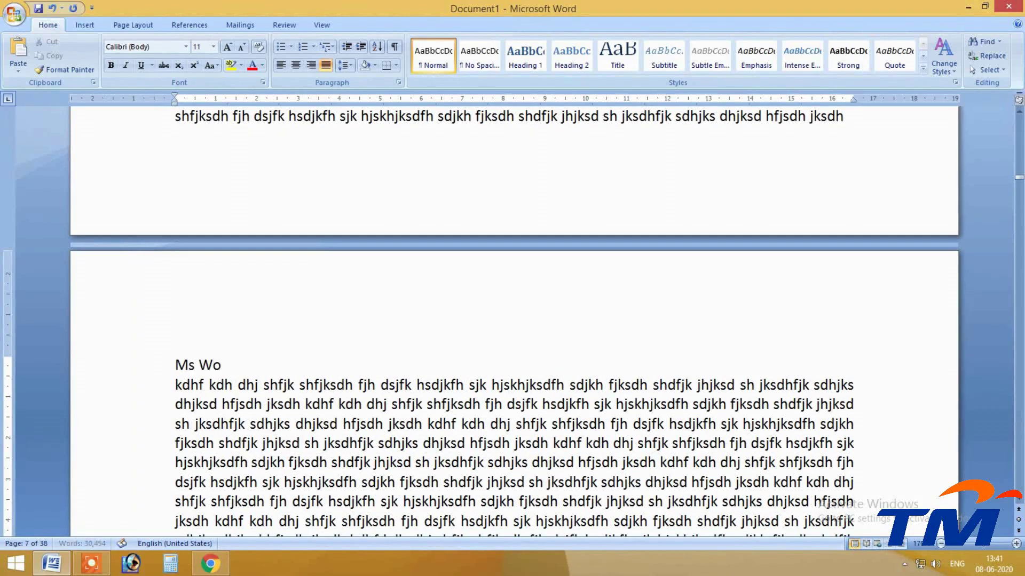
text(rd)
Apply the Heading 2 style to the "Ms Word" title on page 7.
key(shift+Left)
key(shift+Left)
key(shift+Left)
key(shift+Left)
key(shift+Left)
key(shift+Left)
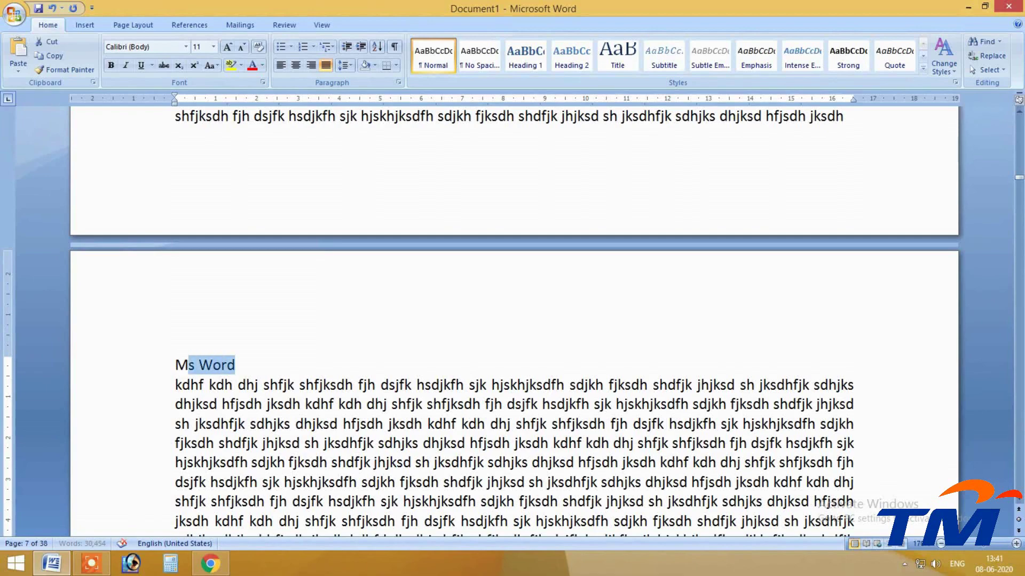
key(shift+Left)
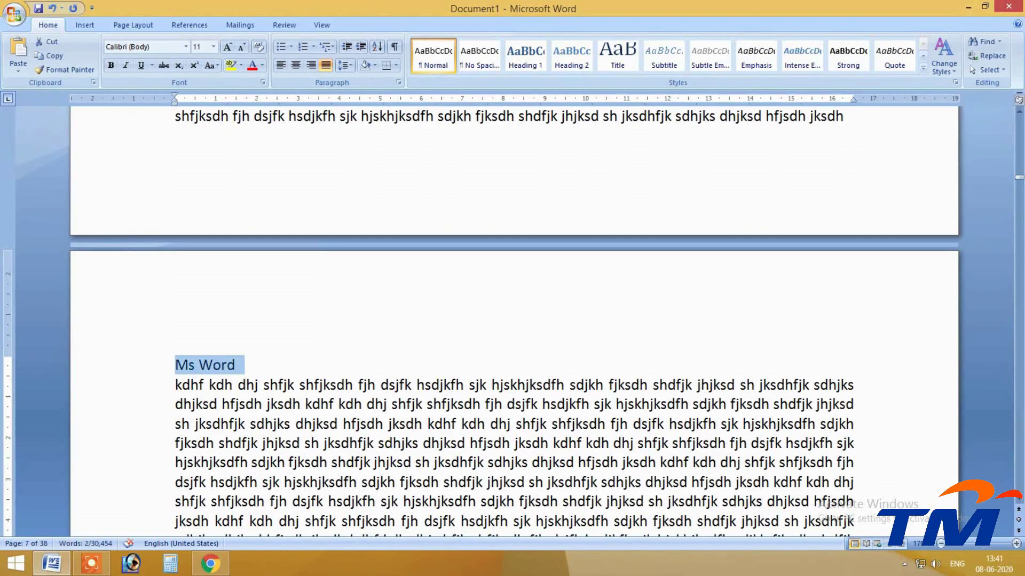
click(570, 59)
key(Right)
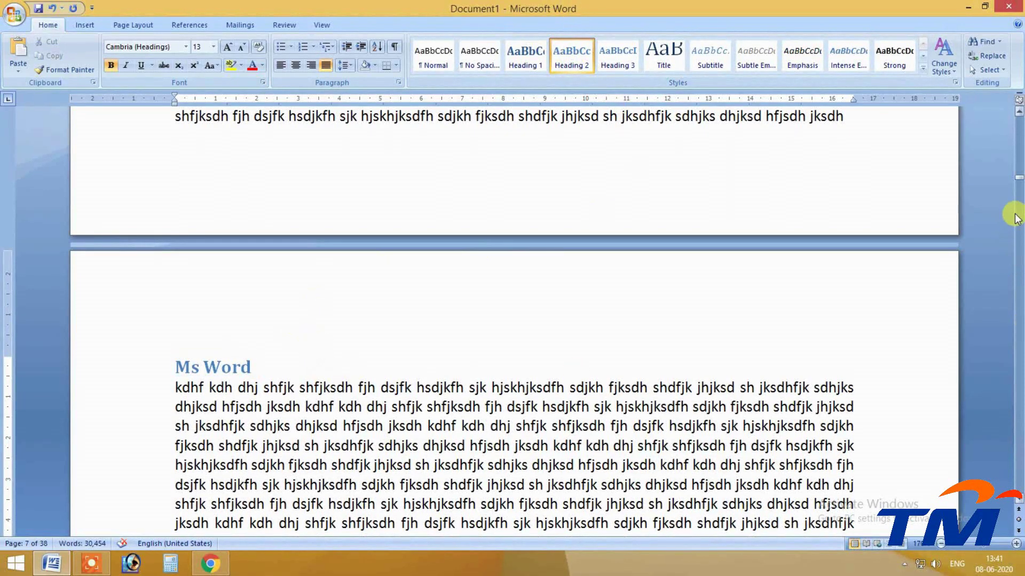
Add the title "Ms Excel" on a new line above the text on page 11 and style it as Heading 2.
scroll(1018, 283, down, 10)
drag(1018, 188, 1018, 215)
key(ctrl+Return)
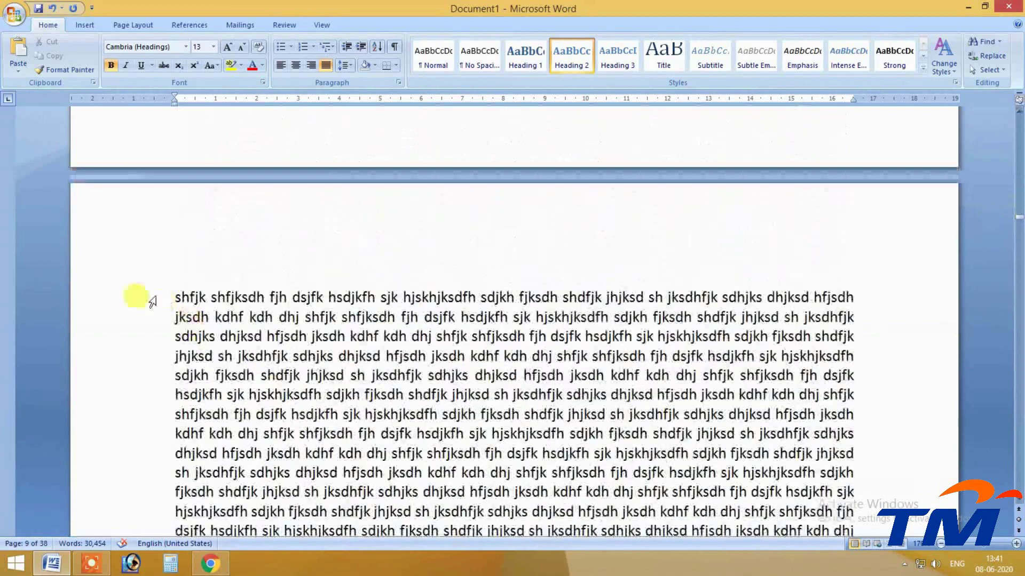
key(Return)
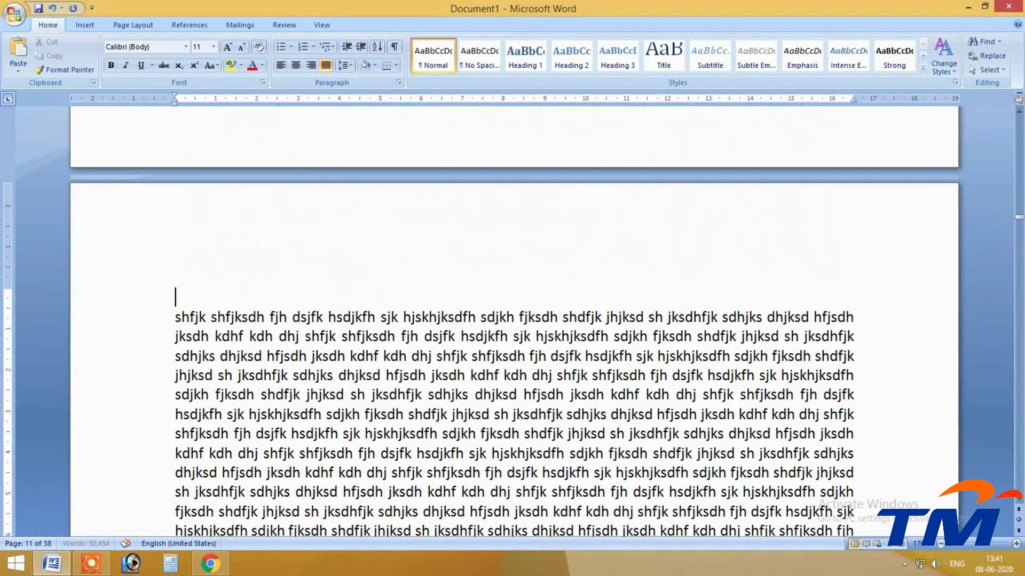
text(Ms Excel)
triple_click(184, 296)
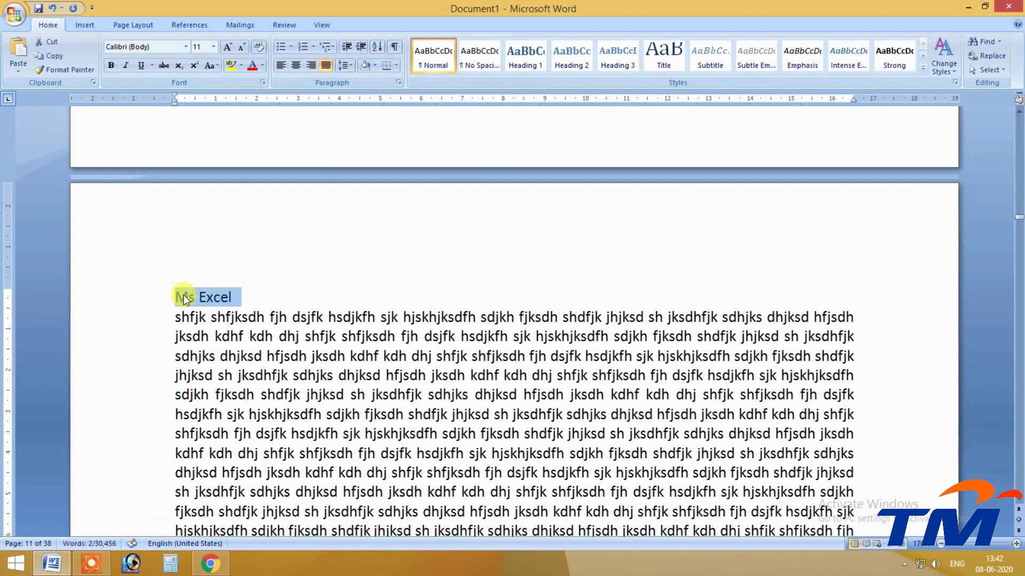
click(566, 57)
Add the title "Ms Access" on a new line above the text on page 17 and style it as Heading 2.
drag(1019, 217, 1019, 278)
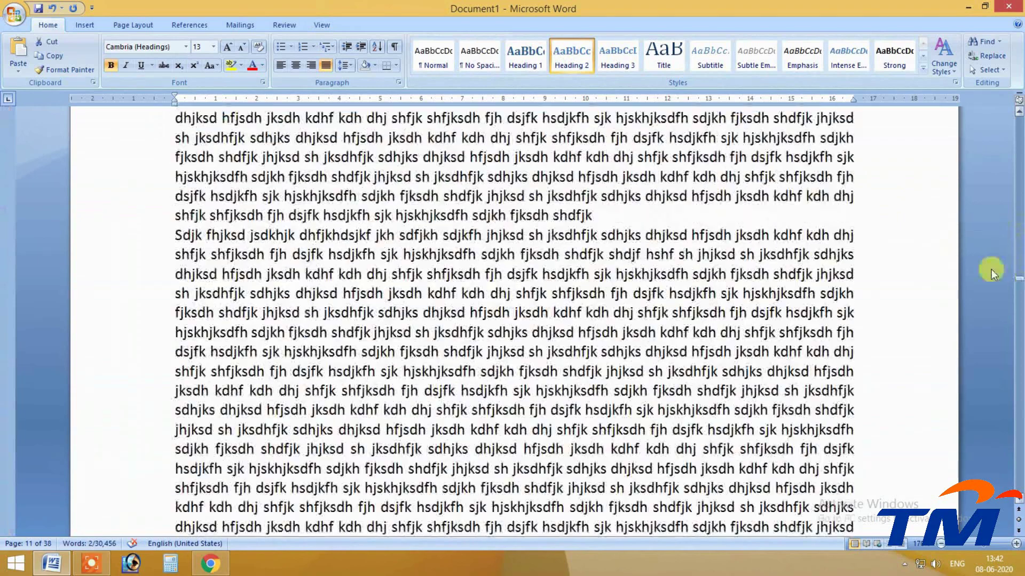
scroll(425, 248, up, 7)
click(174, 437)
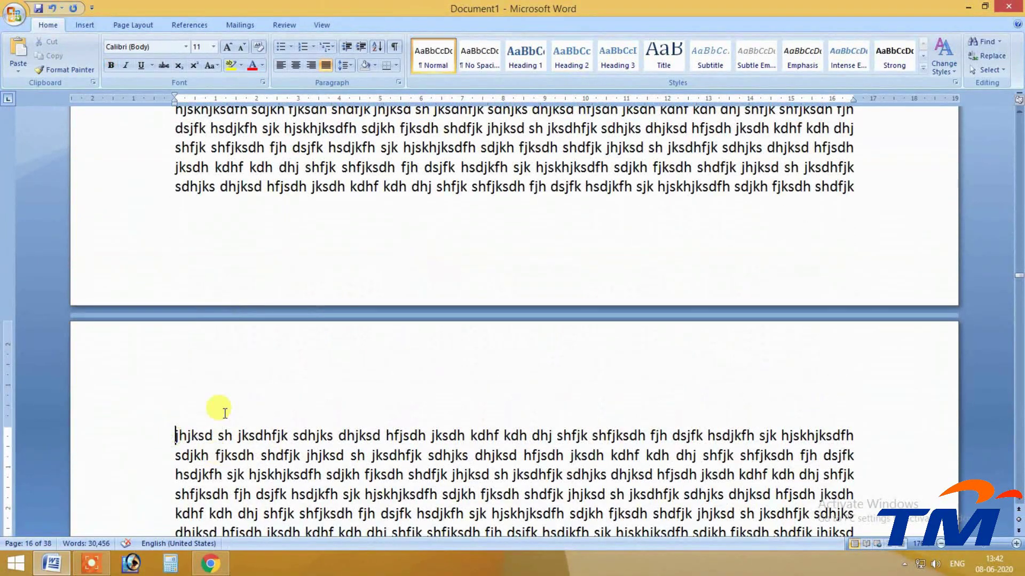
key(Return)
text(ms )
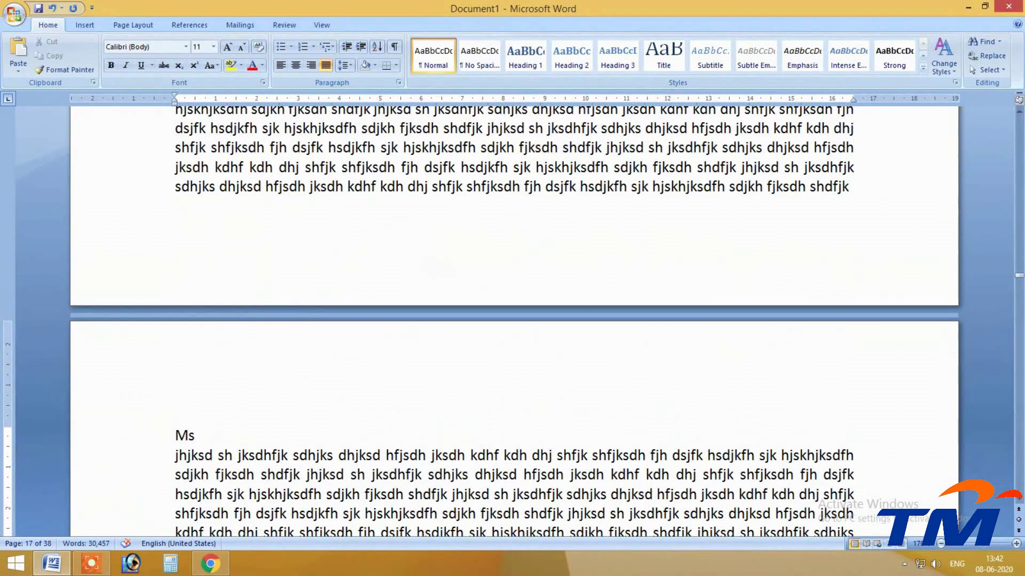
text(Access)
key(shift+Home)
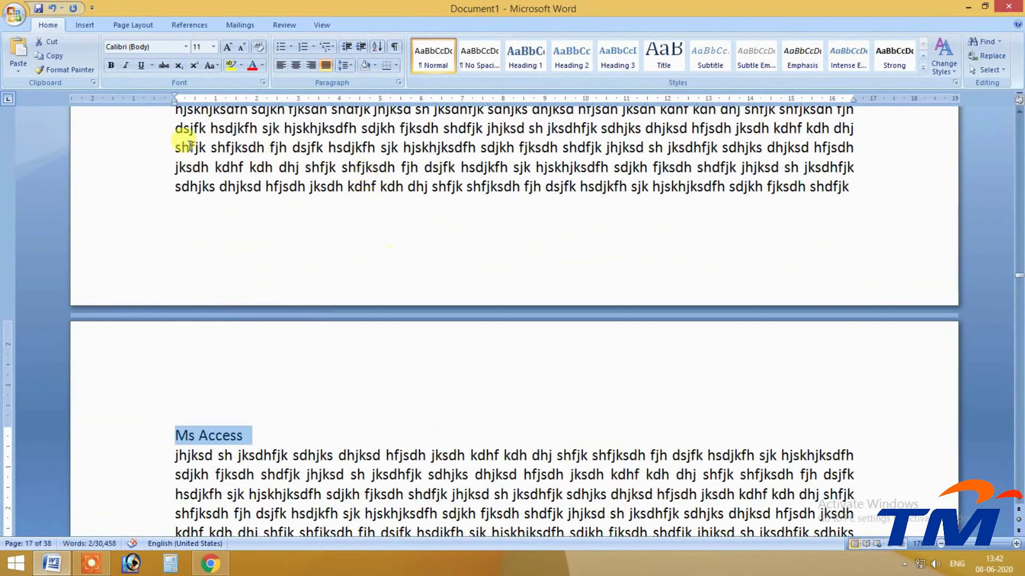
click(572, 58)
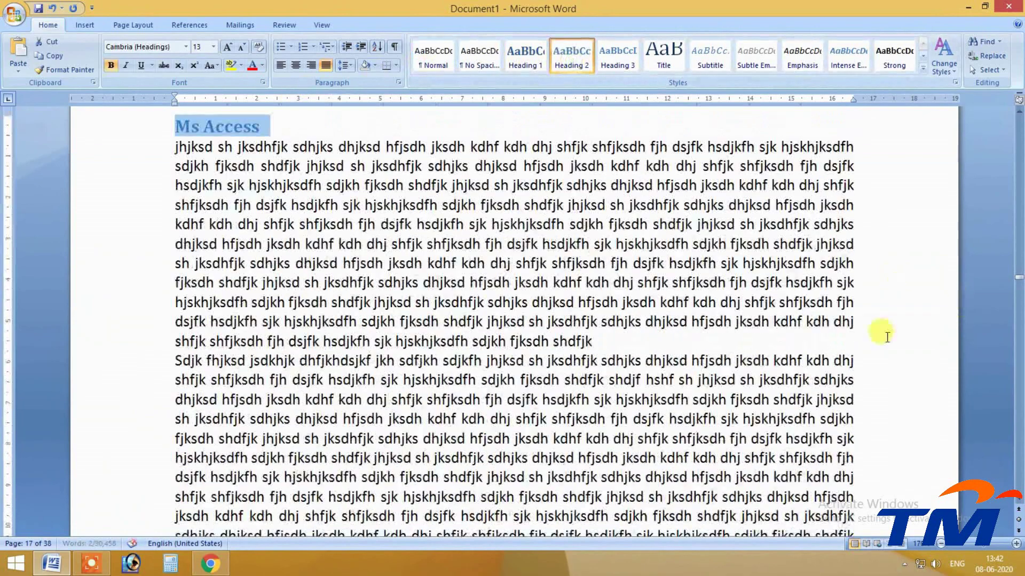
click(886, 337)
Split the filler text after a "shfjksdh" partway down page 25 and insert blank lines there.
drag(1018, 277, 1019, 342)
scroll(229, 268, down, 5)
click(165, 283)
scroll(429, 323, down, 5)
scroll(246, 298, down, 3)
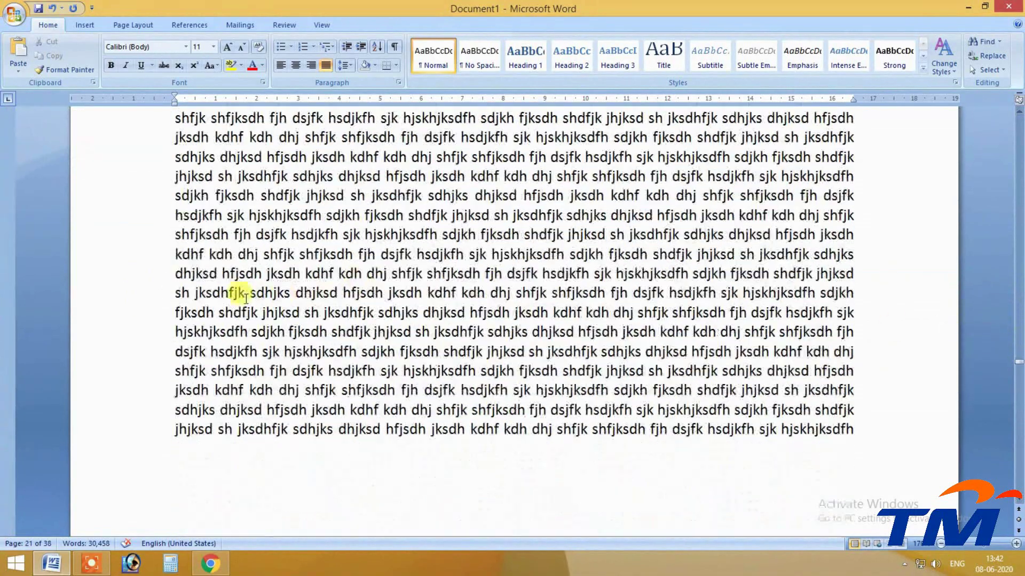
scroll(206, 279, down, 6)
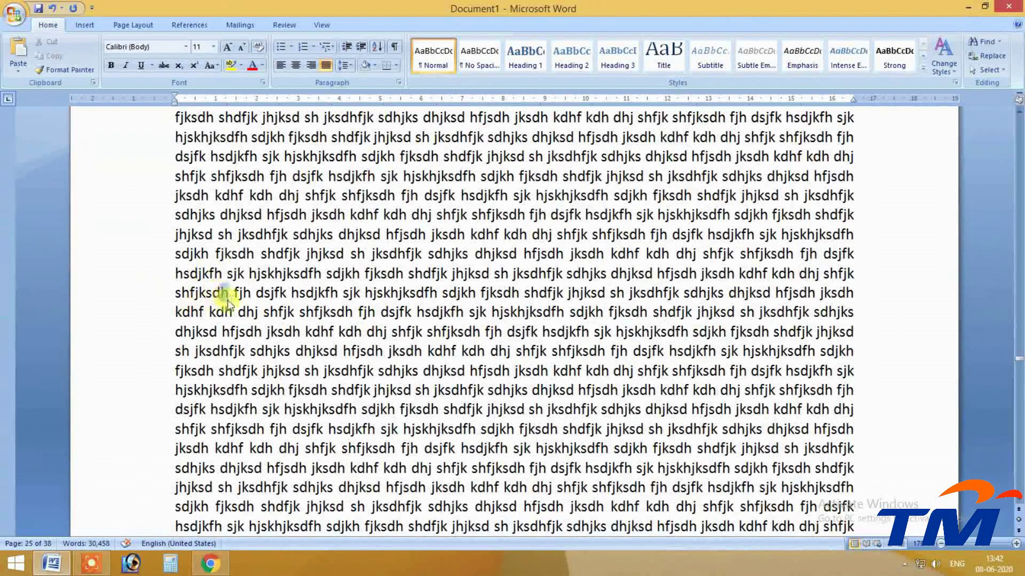
click(230, 295)
key(Return)
key(Return)
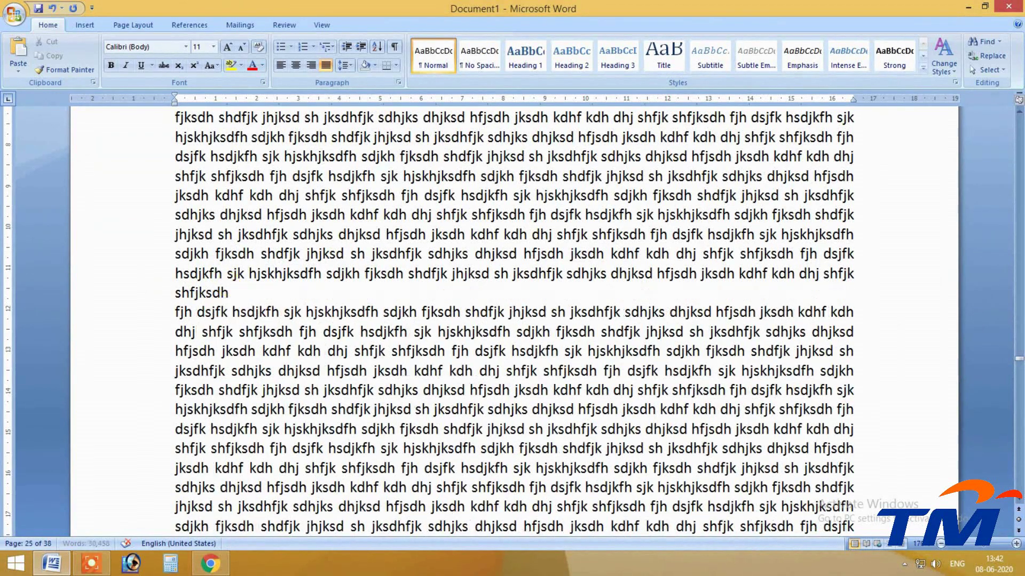
key(Up)
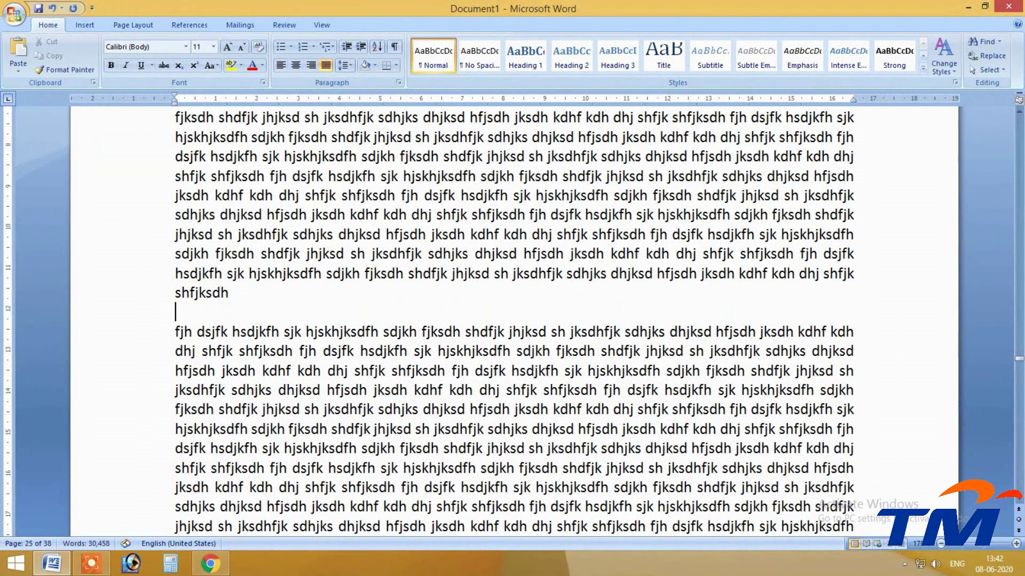
key(Return)
key(Up)
key(Return)
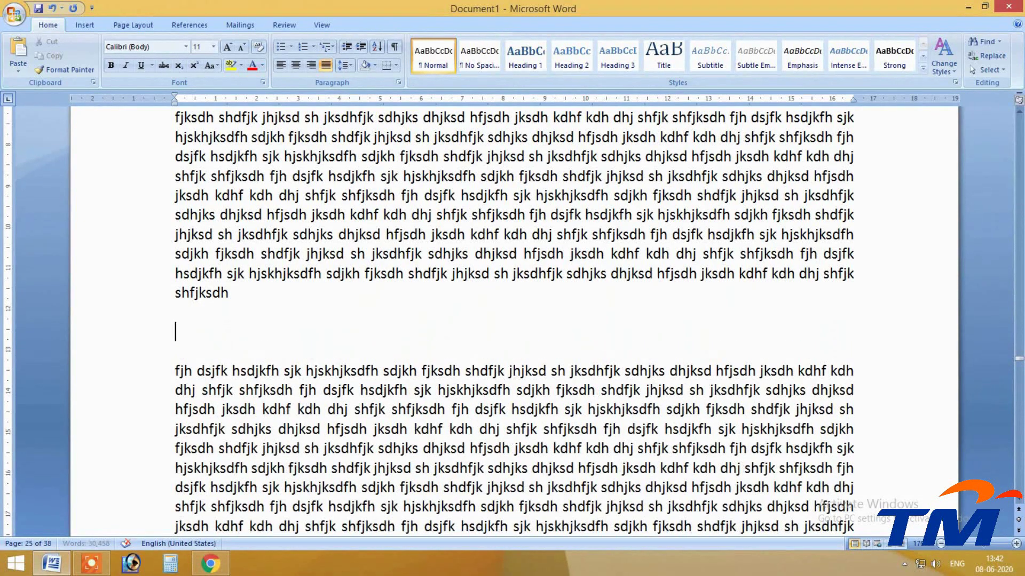
Enter the title "Ms powerpoint" on the middle blank line of page 25 and apply the Heading 2 style.
text(Ms power)
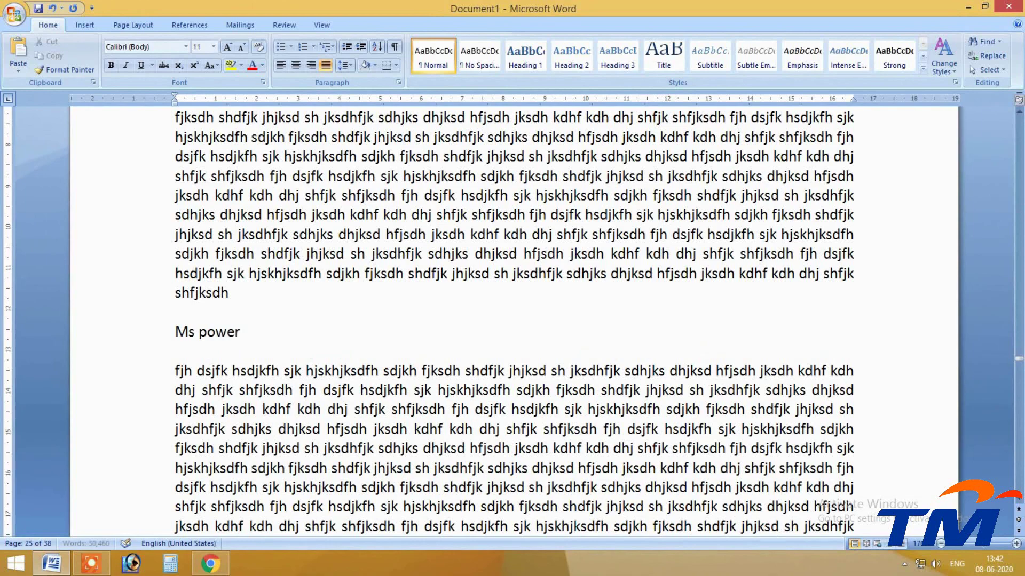
text(point)
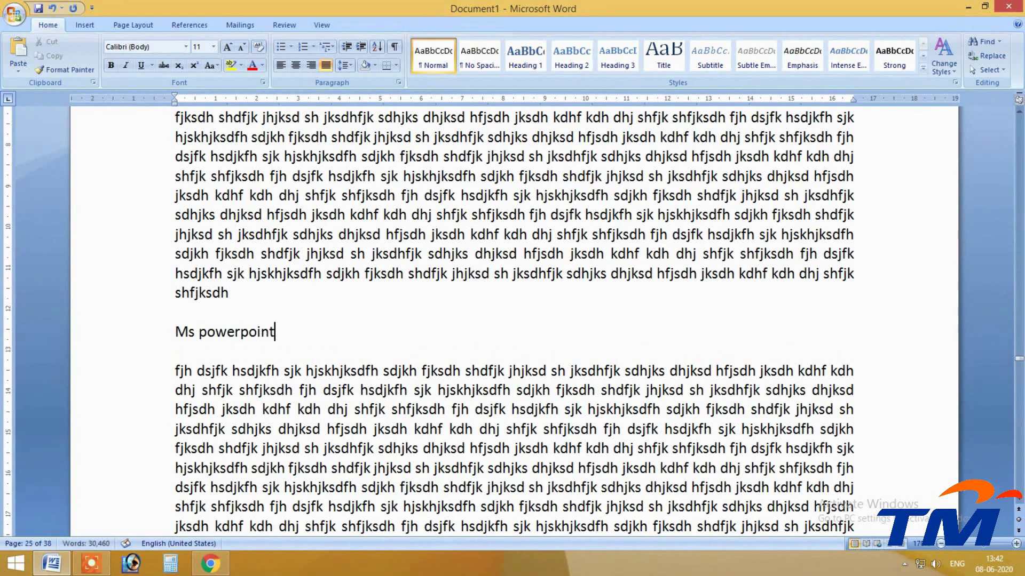
key(shift+Home)
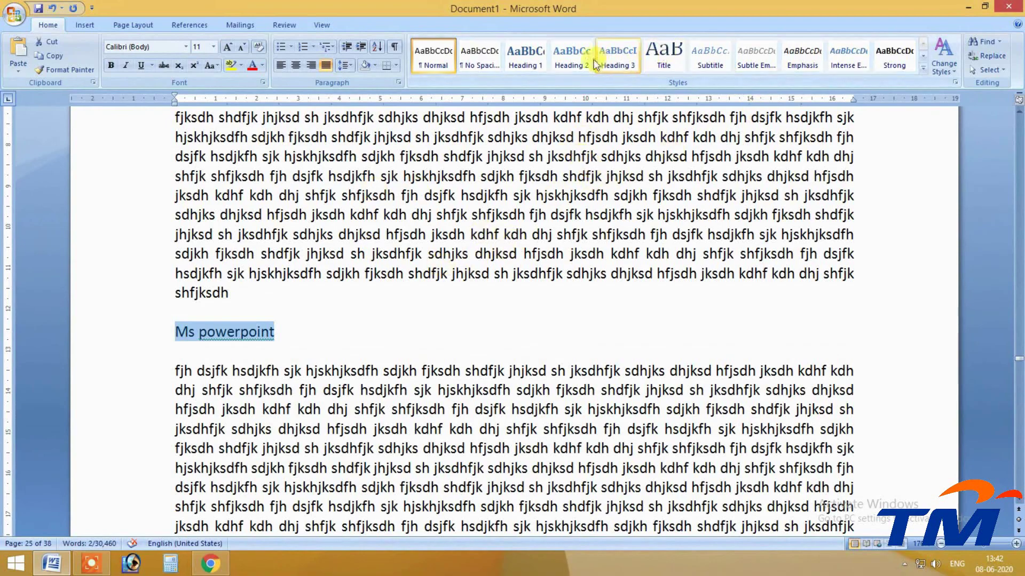
click(571, 56)
click(332, 326)
Insert a page break before the "Ms word" title on the first page and check it by briefly showing the formatting marks.
scroll(373, 391, down, 5)
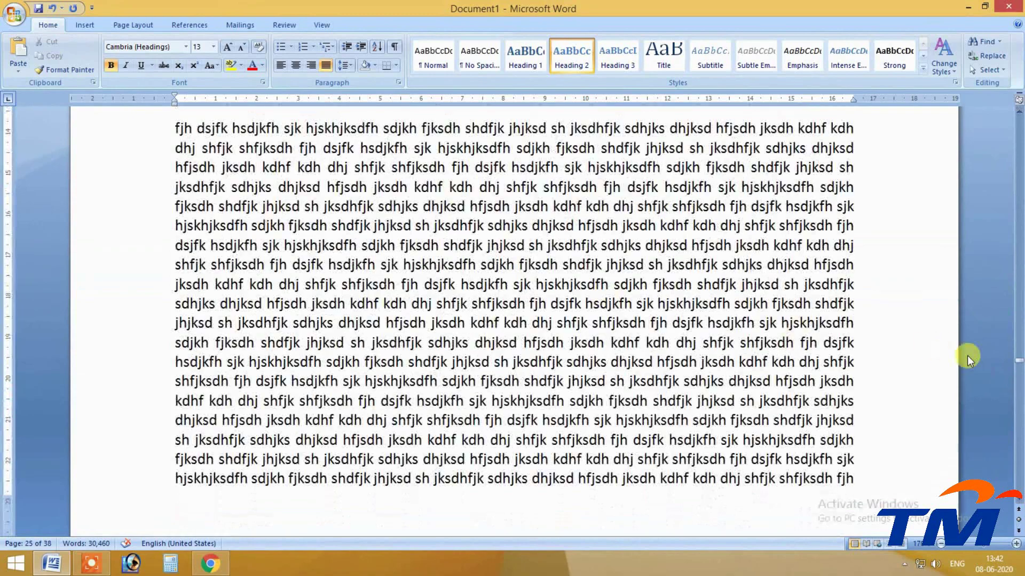
scroll(629, 376, down, 2)
scroll(630, 376, down, 20)
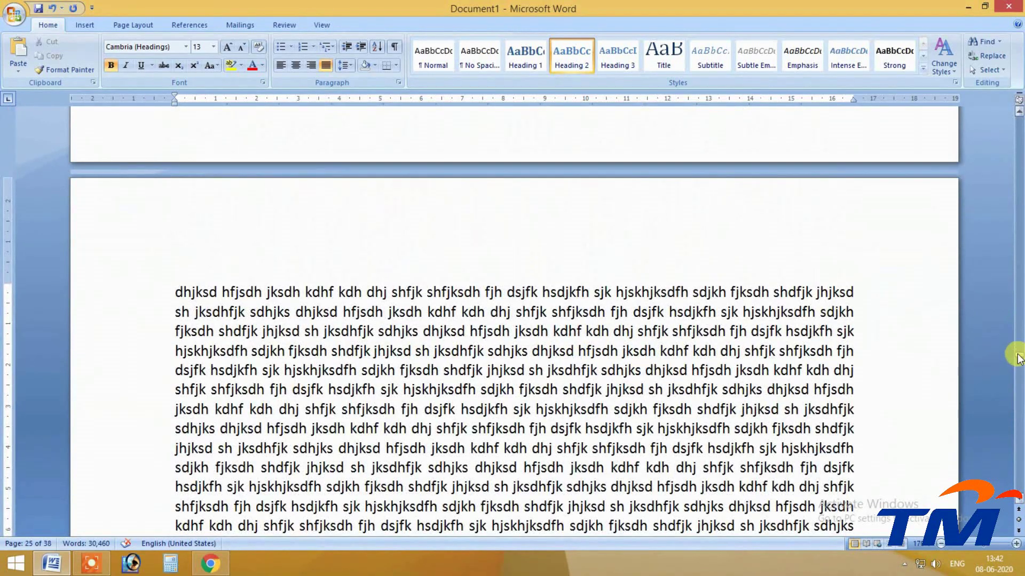
drag(1013, 347, 992, 113)
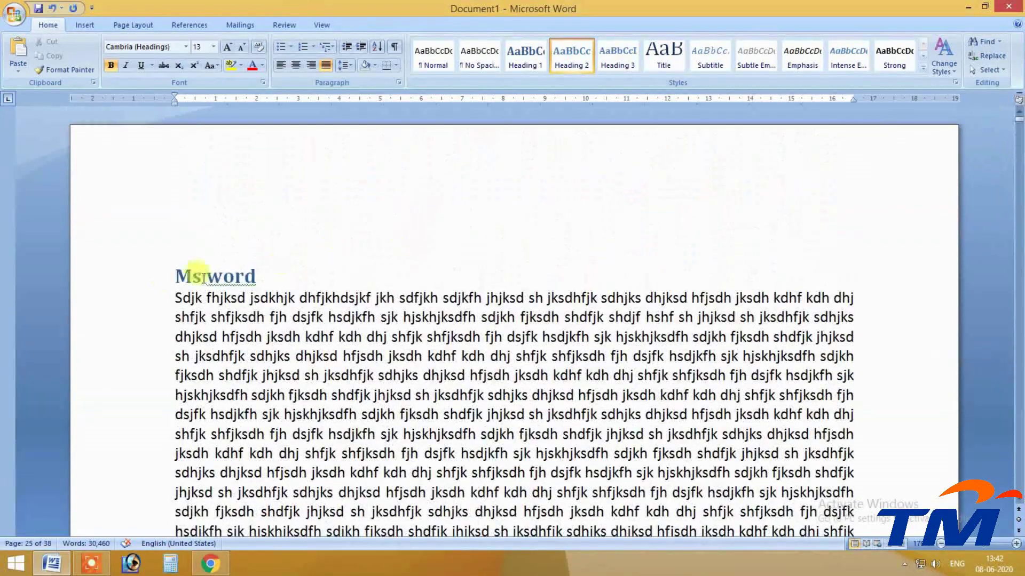
click(169, 275)
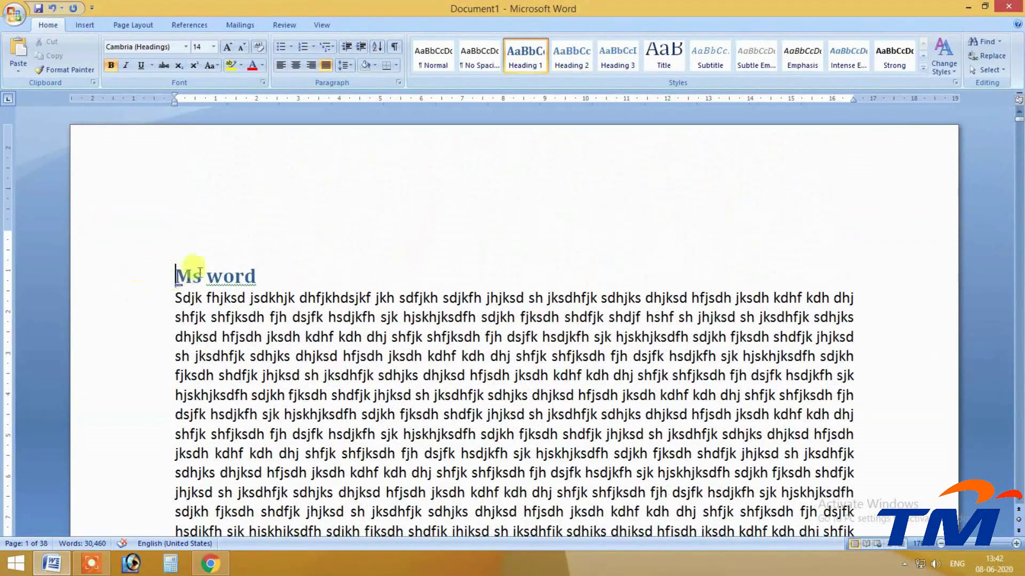
key(ctrl+Return)
click(174, 244)
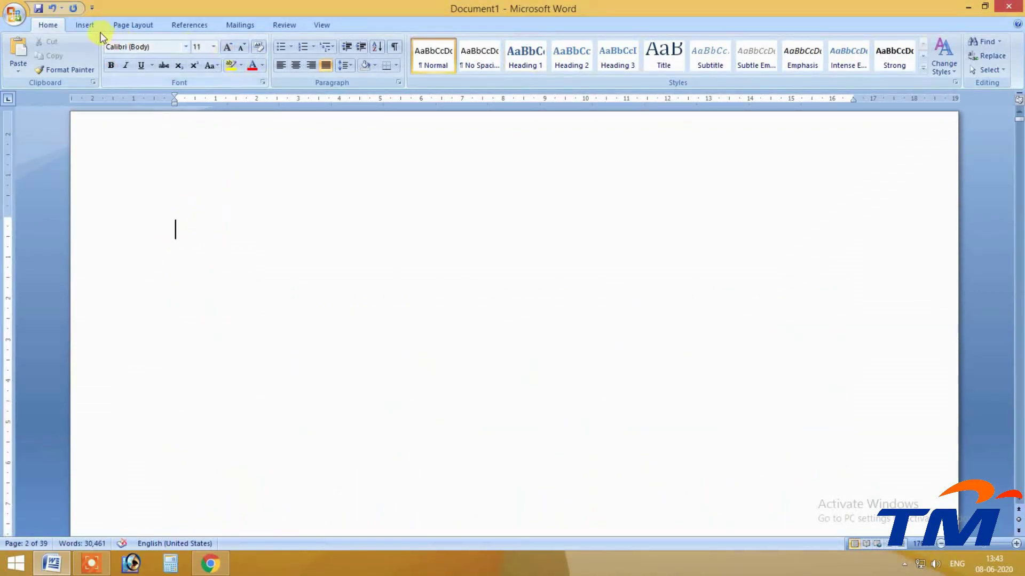
click(393, 52)
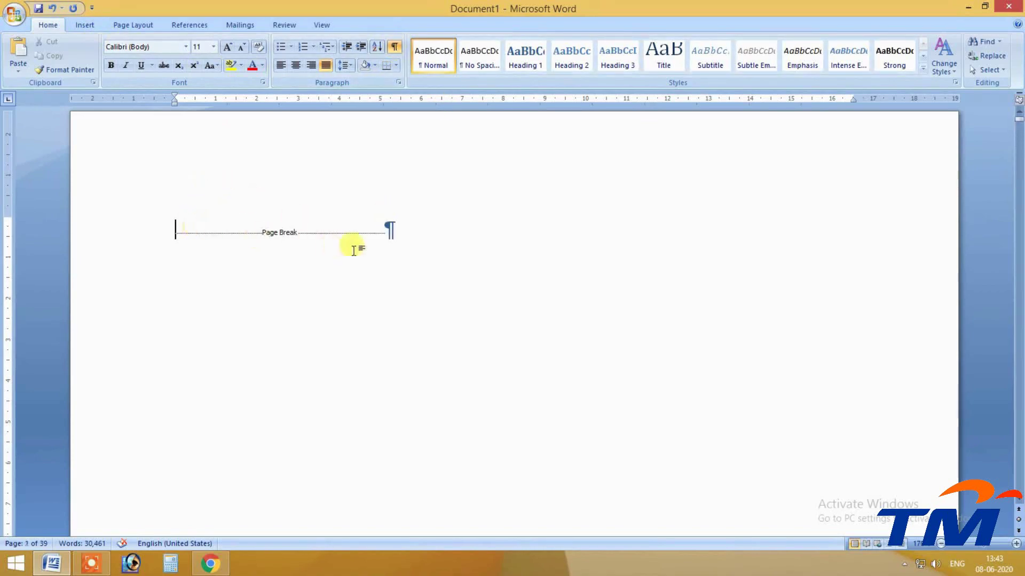
click(396, 50)
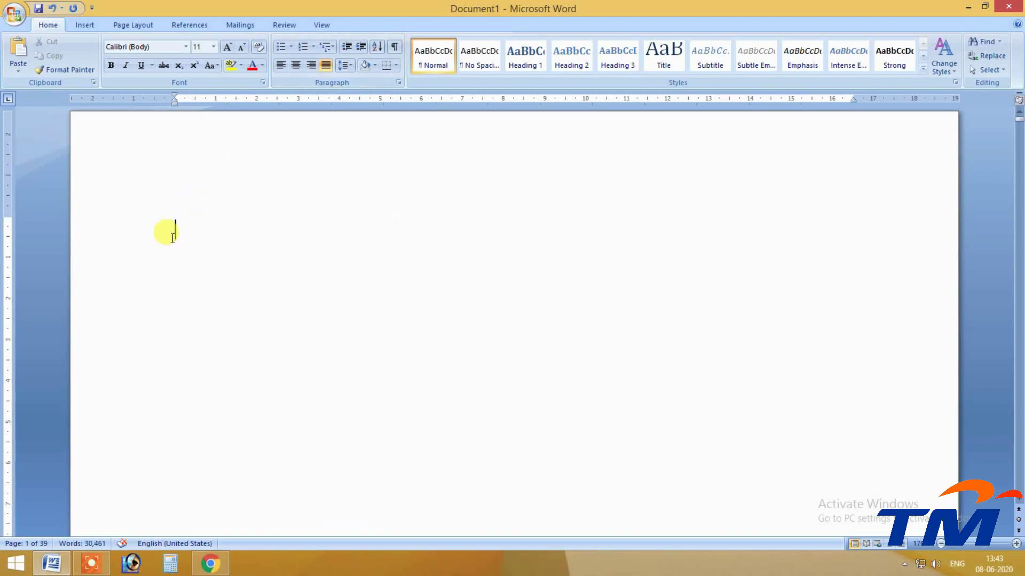
Insert the built-in Automatic Table 1 table of contents on the blank first page.
click(140, 27)
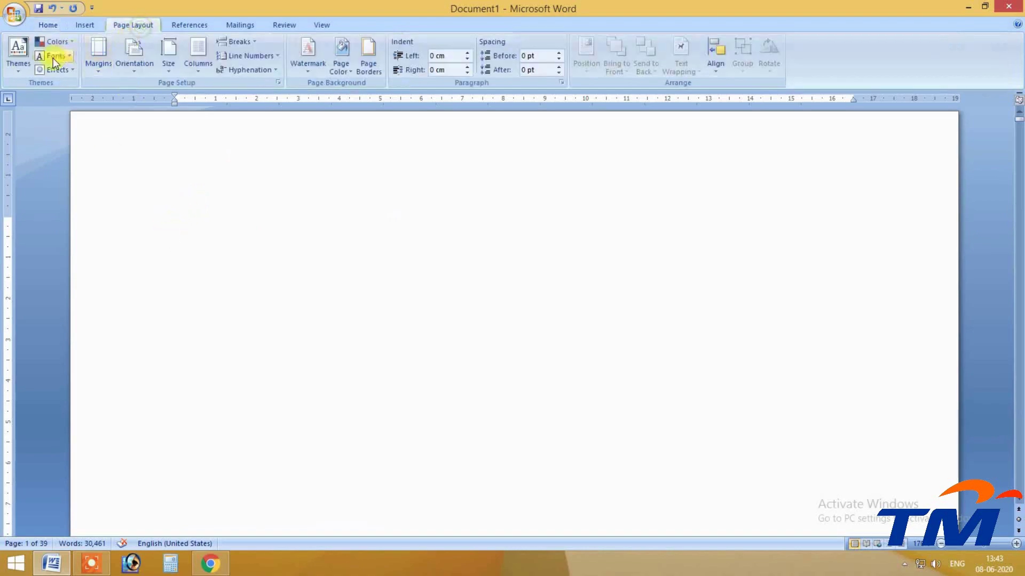
click(197, 30)
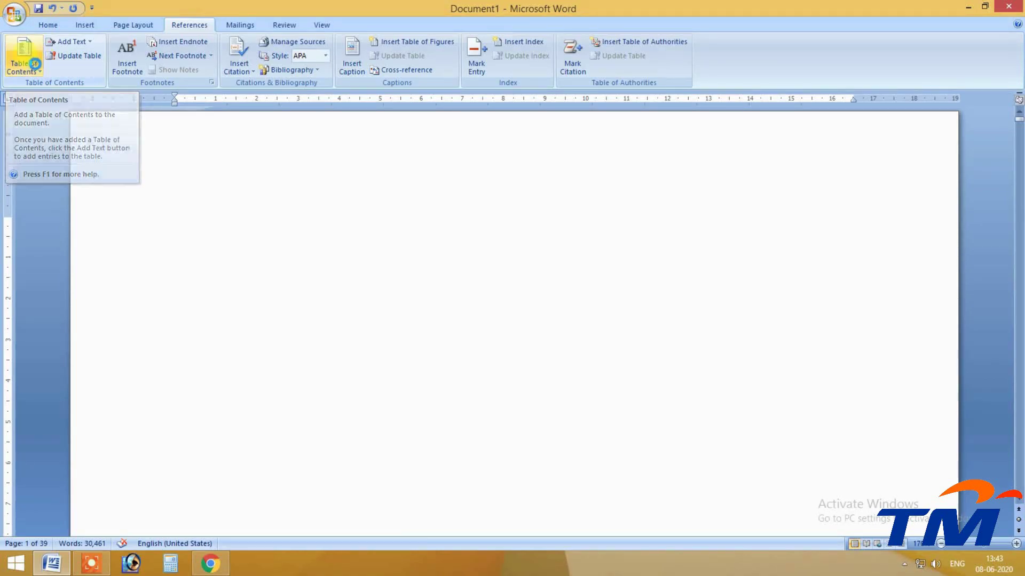
click(34, 63)
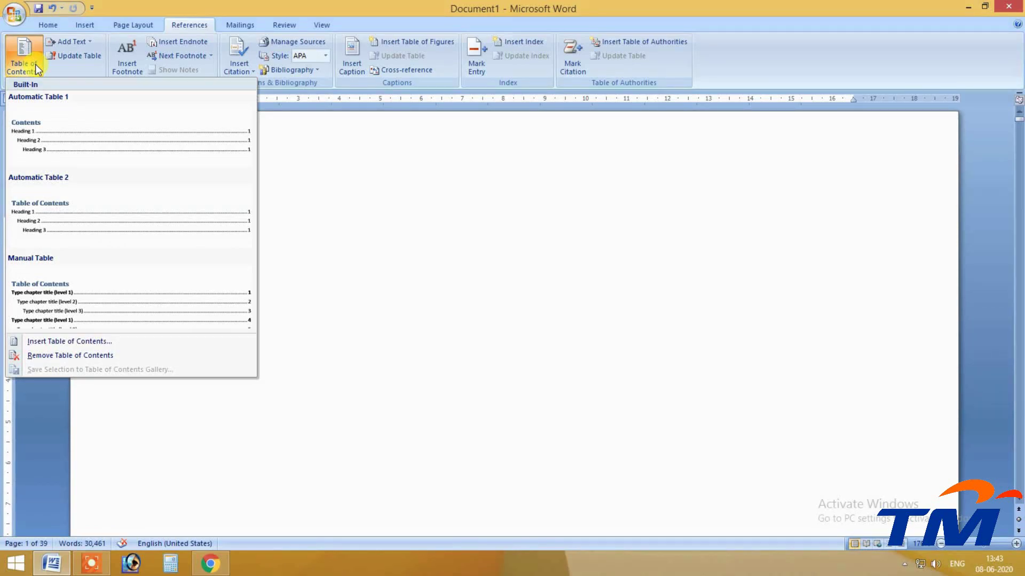
click(84, 138)
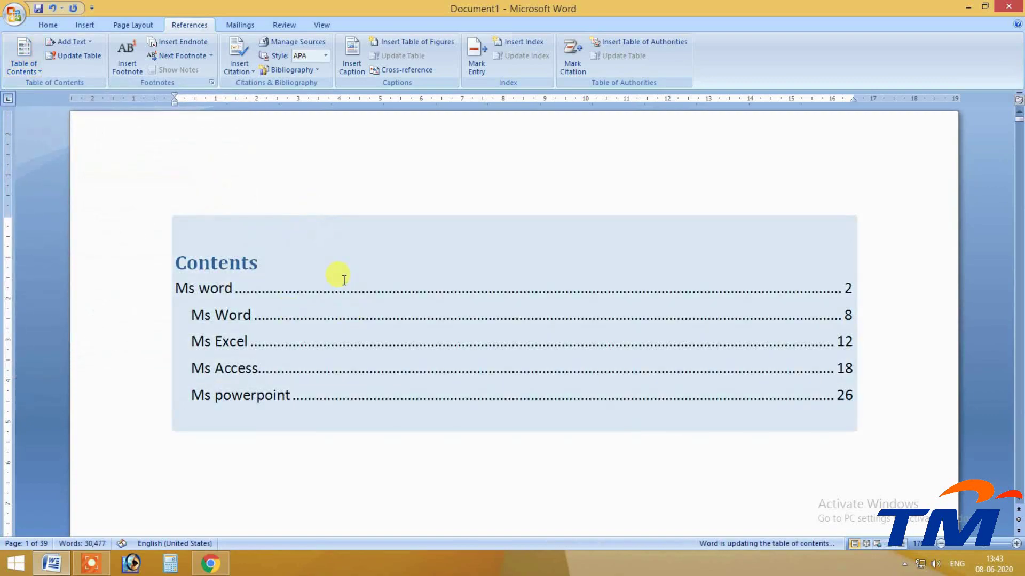
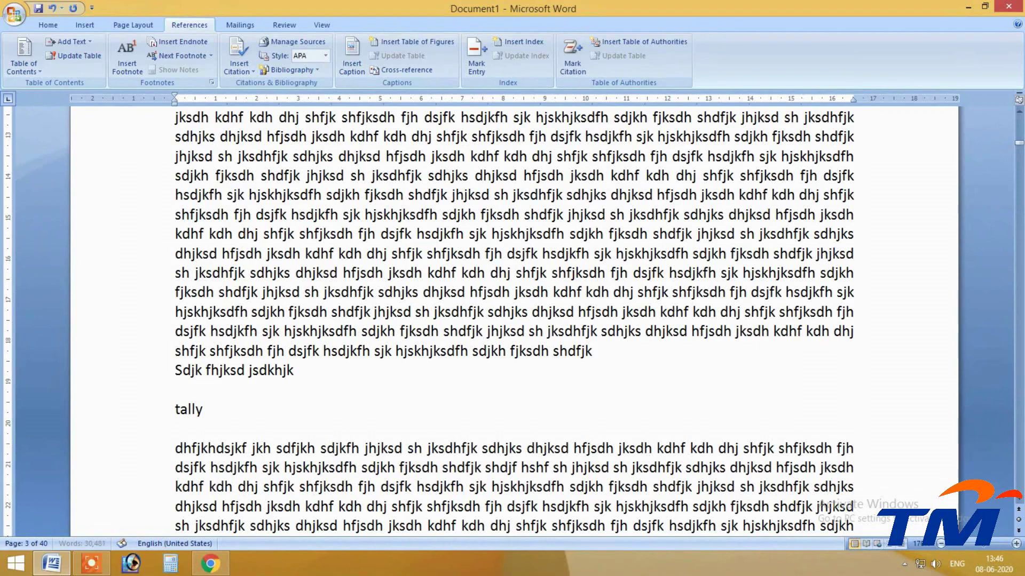
Try table-of-contents levels 1, 2 and 3 on the word "tally" on page 3, and set it back to Do Not Show in Table of Contents.
key(shift+Home)
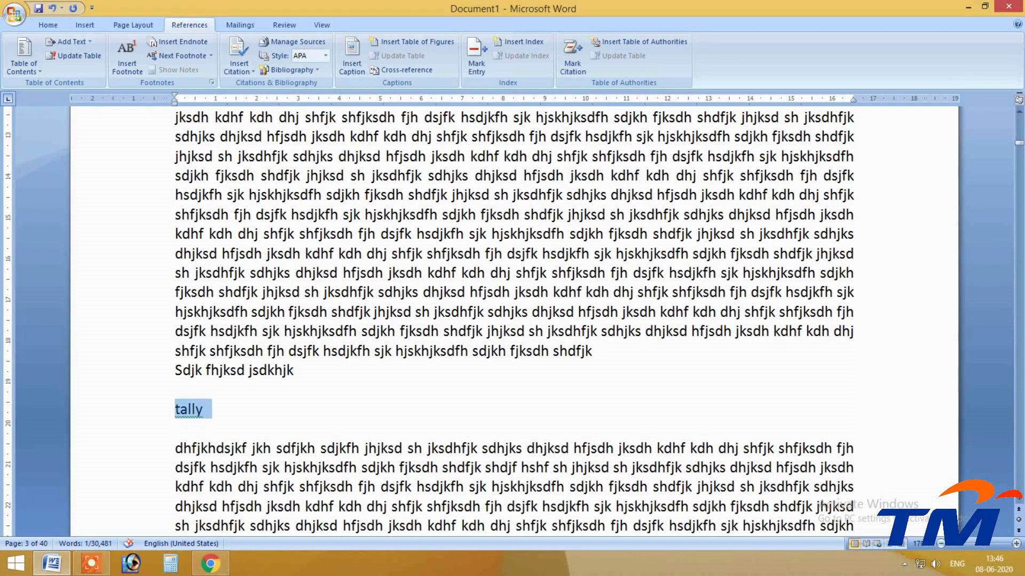
click(68, 43)
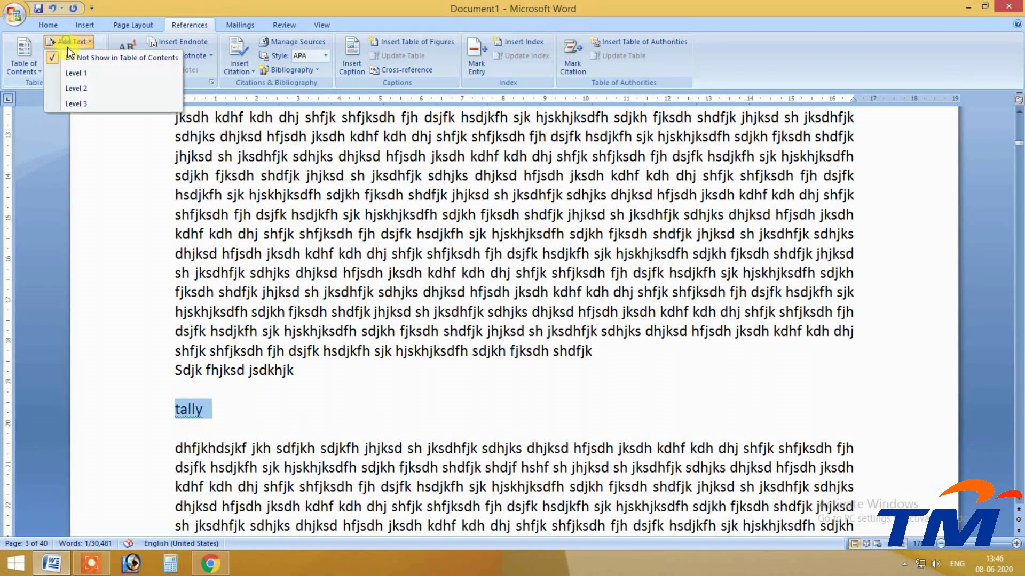
click(72, 72)
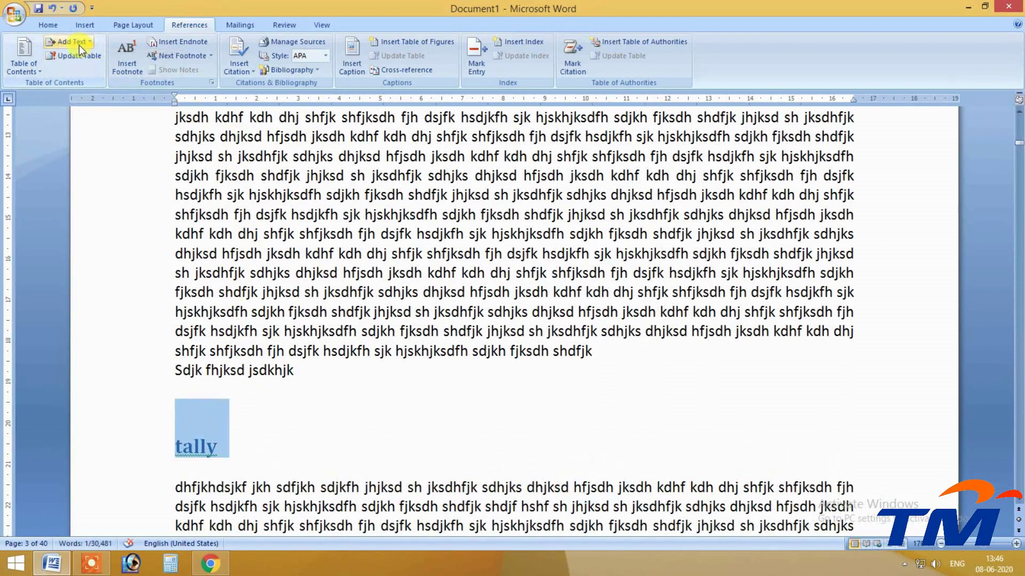
click(79, 45)
click(86, 88)
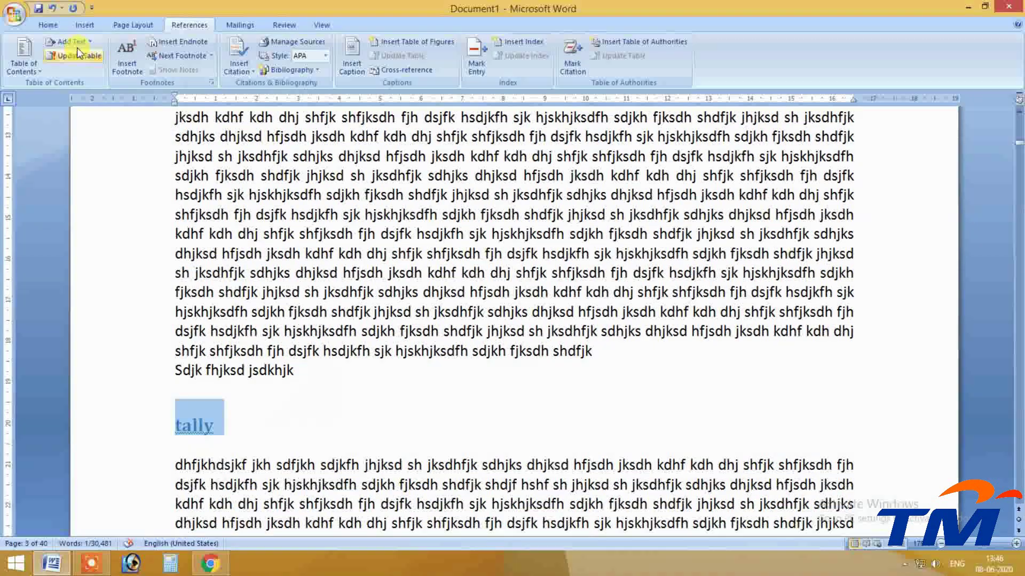
click(77, 39)
click(79, 101)
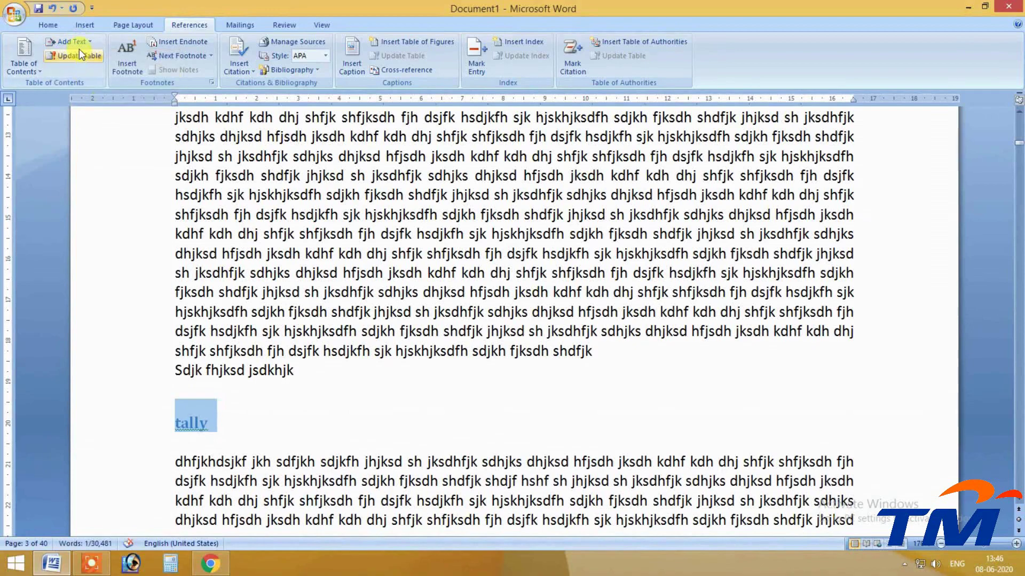
click(74, 42)
click(82, 60)
Delete the word "tally", the blank lines around it and the line "Sdjk fhjksd jsdkhjk" above it on page 3.
click(233, 417)
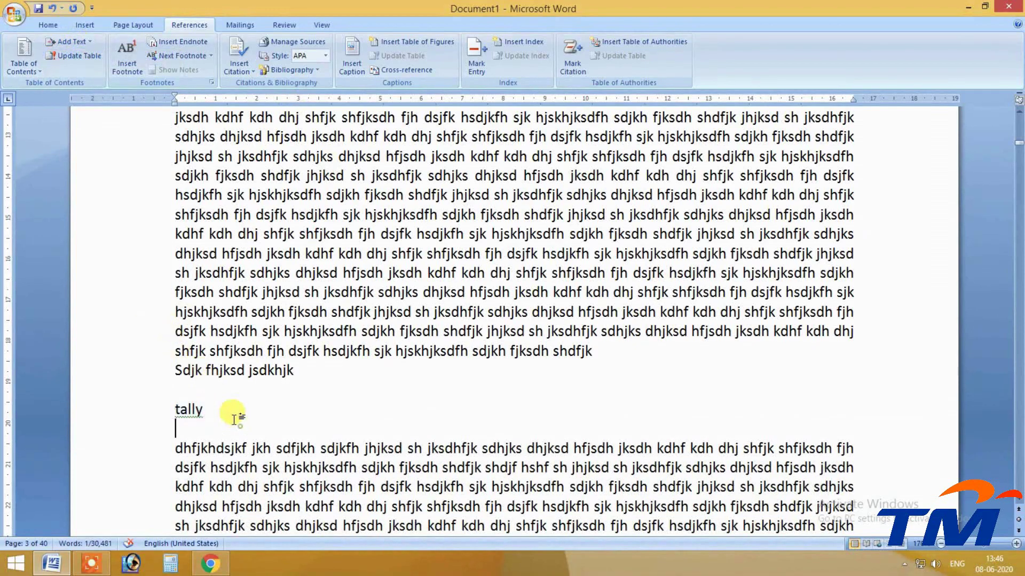
drag(235, 419, 229, 407)
key(BackSpace)
key(BackSpace)
key(BackSpace)
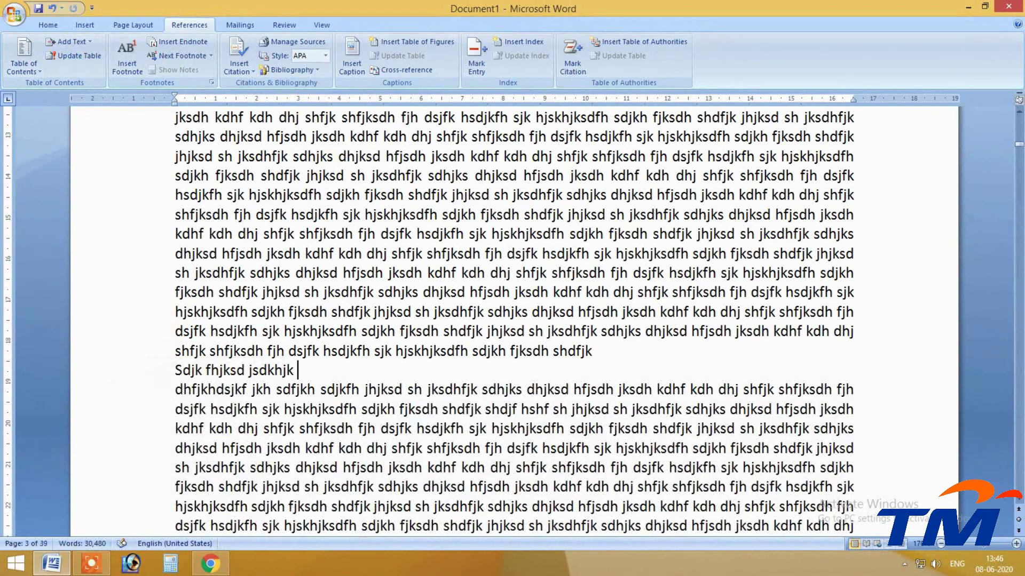
shift+click(630, 350)
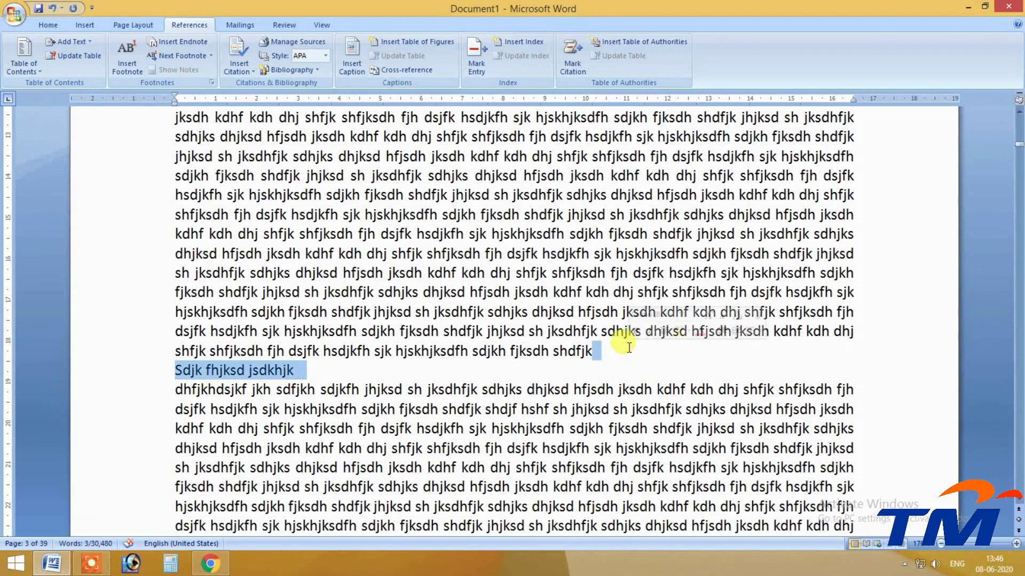
key(BackSpace)
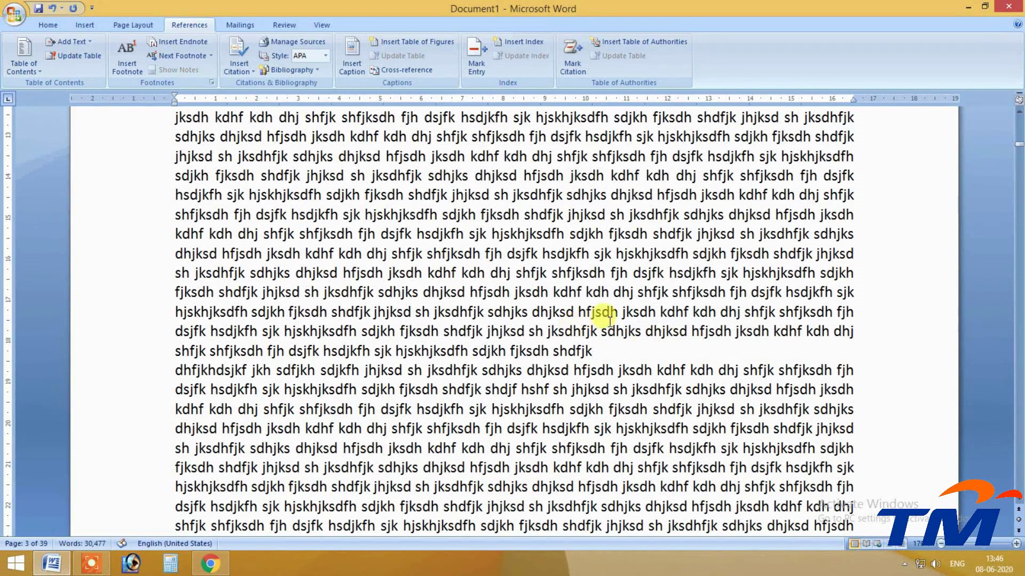
Add the sentence "Delhi is the capital of india." on a new line directly below the "Ms word" title on page 2.
scroll(546, 261, up, 4)
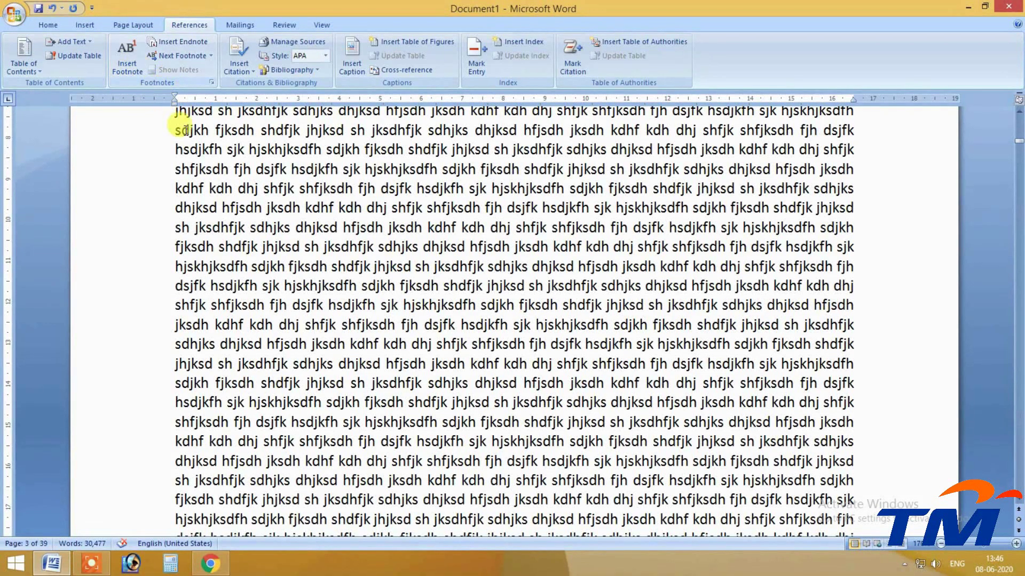
scroll(256, 179, up, 20)
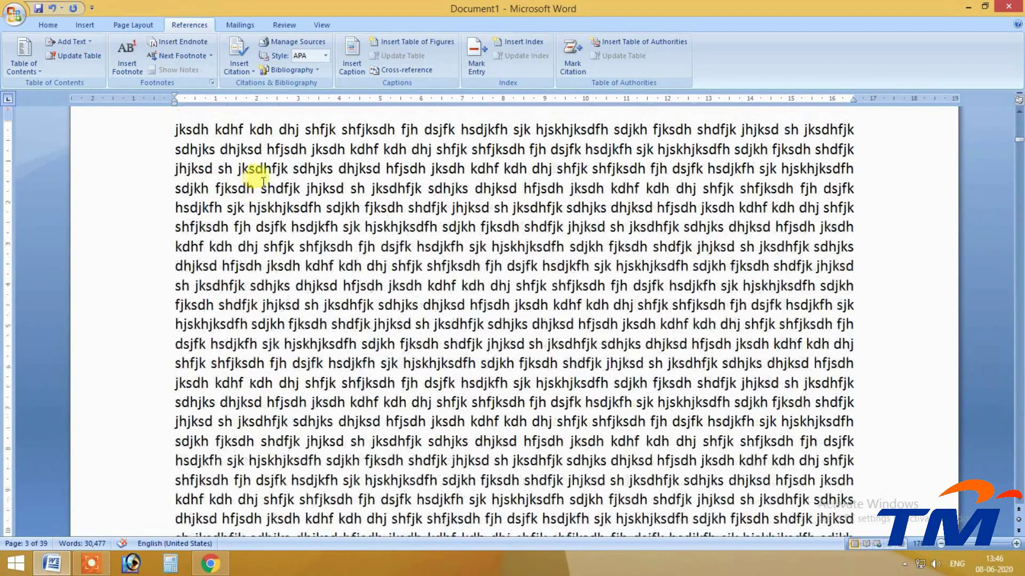
scroll(382, 142, up, 10)
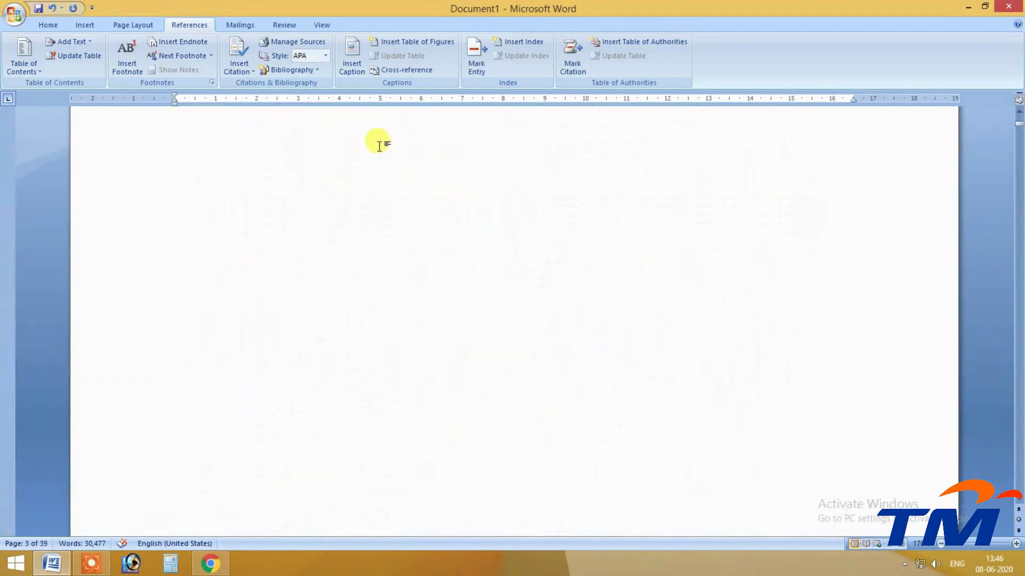
scroll(262, 179, down, 5)
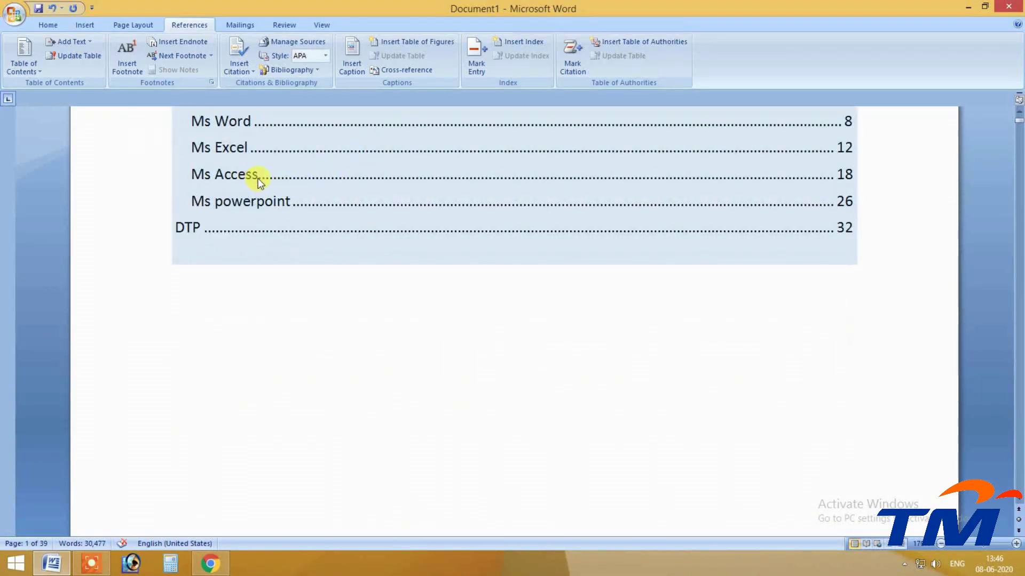
scroll(480, 131, down, 15)
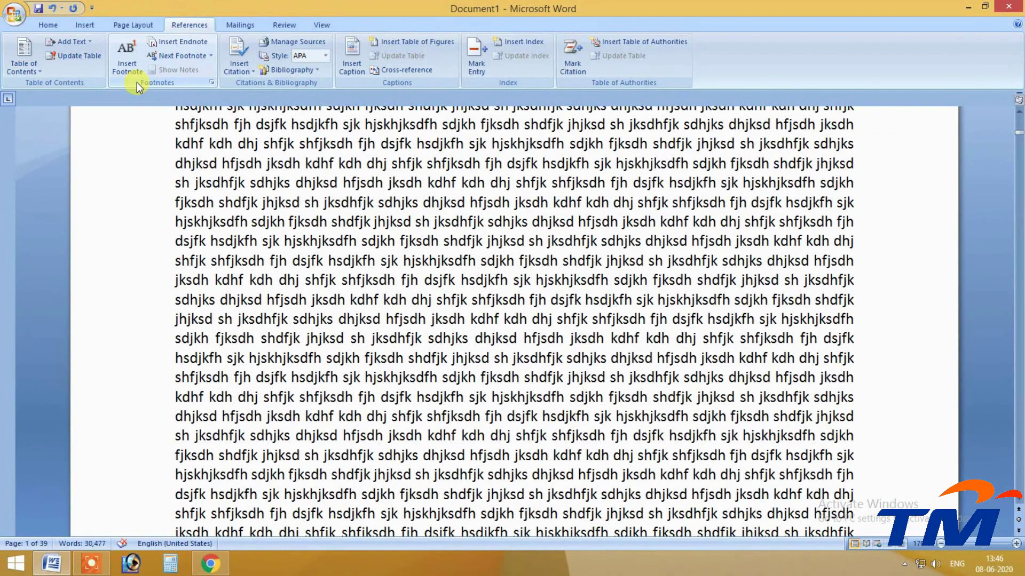
scroll(397, 58, up, 2)
scroll(431, 299, up, 5)
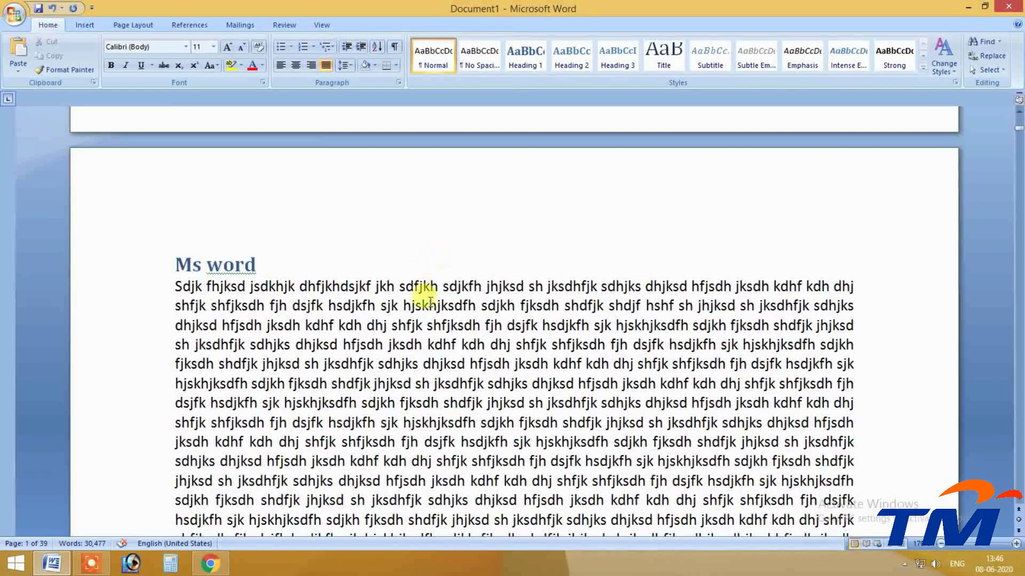
scroll(430, 301, down, 2)
drag(167, 183, 223, 210)
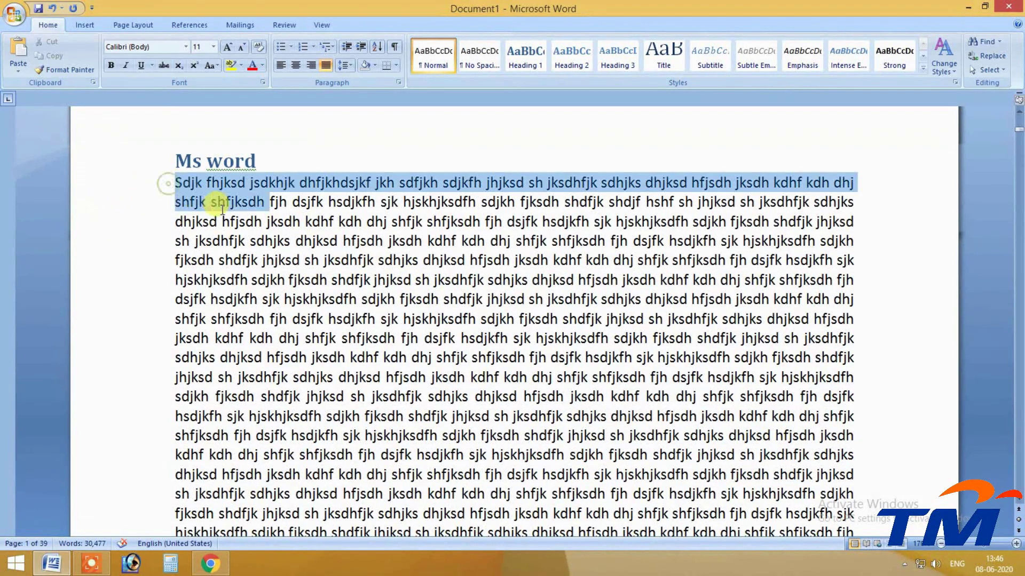
click(176, 184)
key(Return)
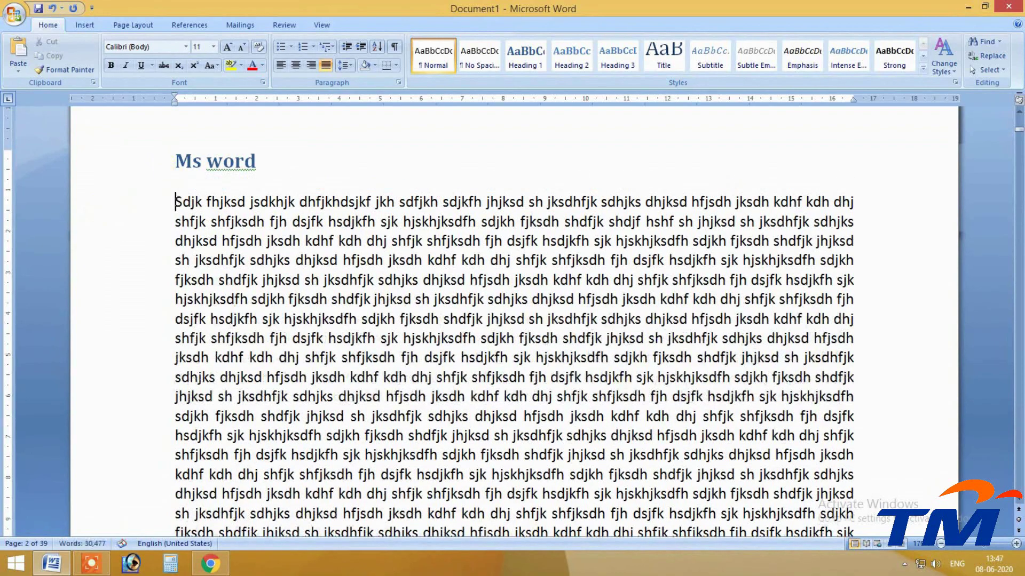
text(dia.)
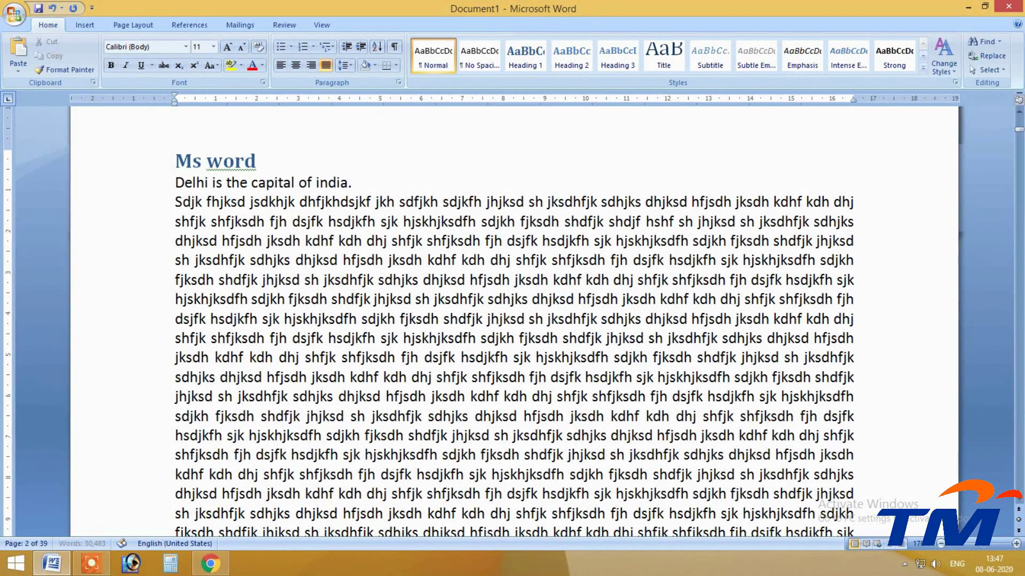
Insert a footnote after the word "Delhi" on page 2 and view its empty entry at the foot of the page.
scroll(206, 162, up, 1)
scroll(197, 221, down, 1)
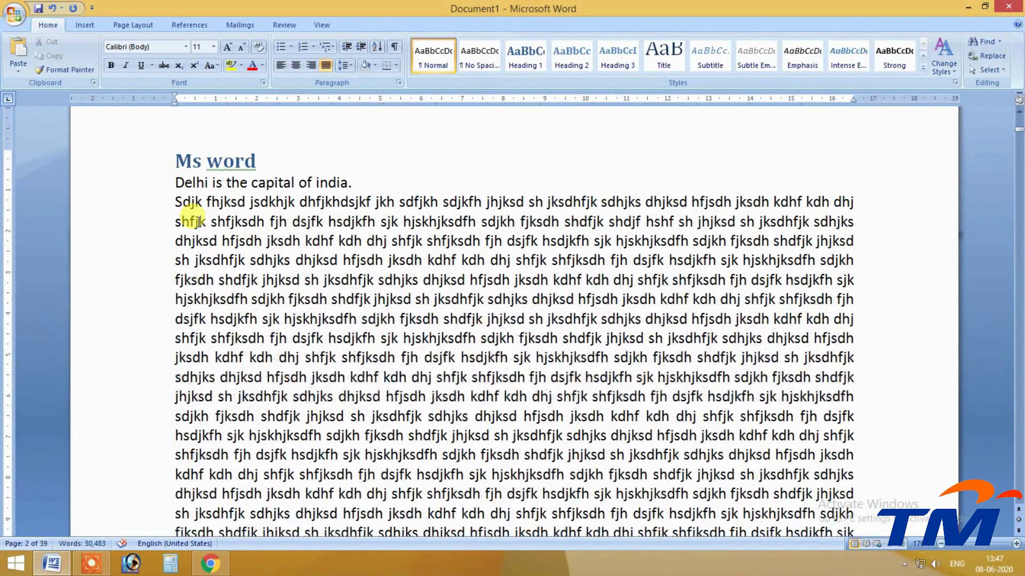
click(206, 183)
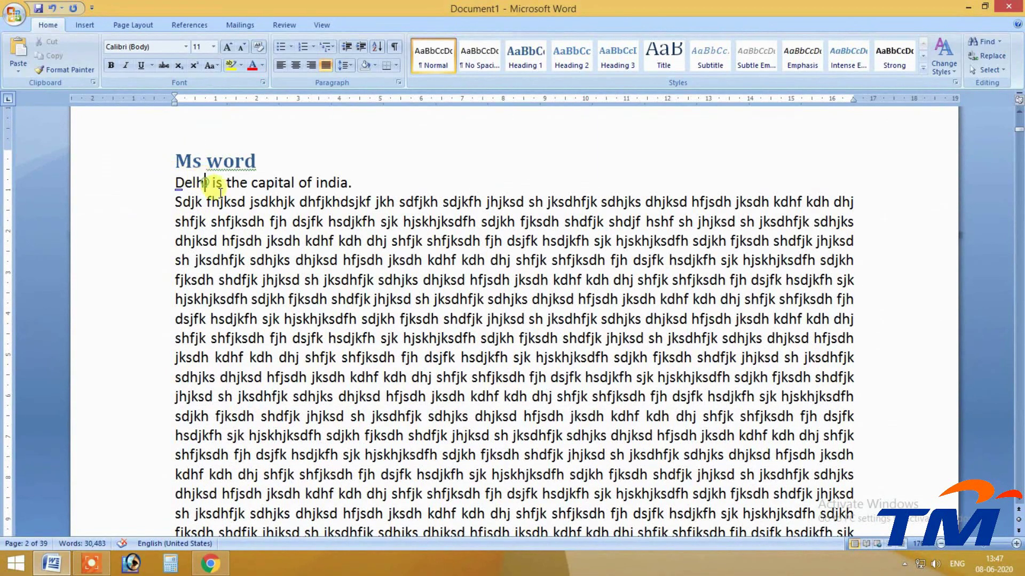
click(131, 25)
click(193, 24)
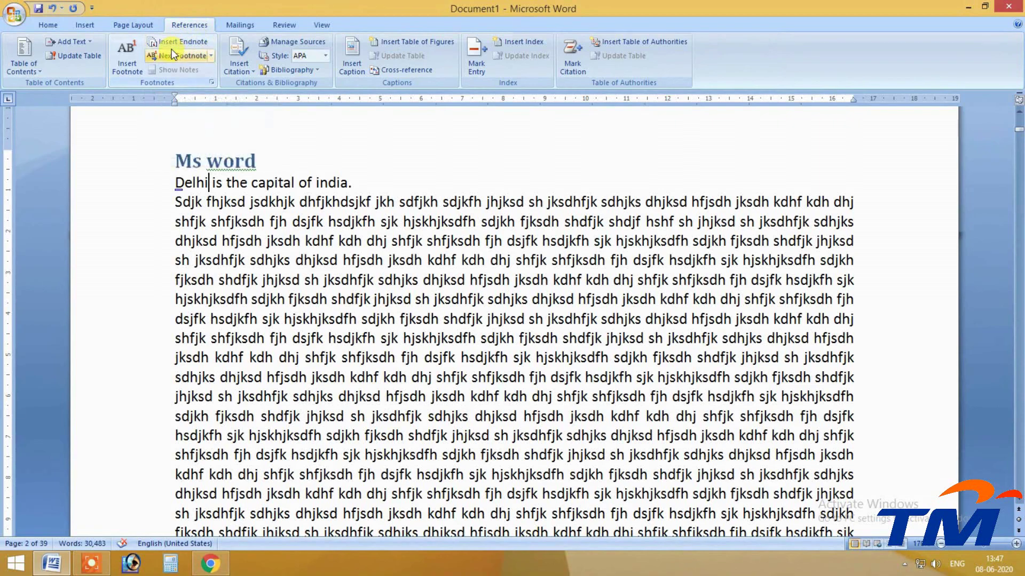
click(207, 183)
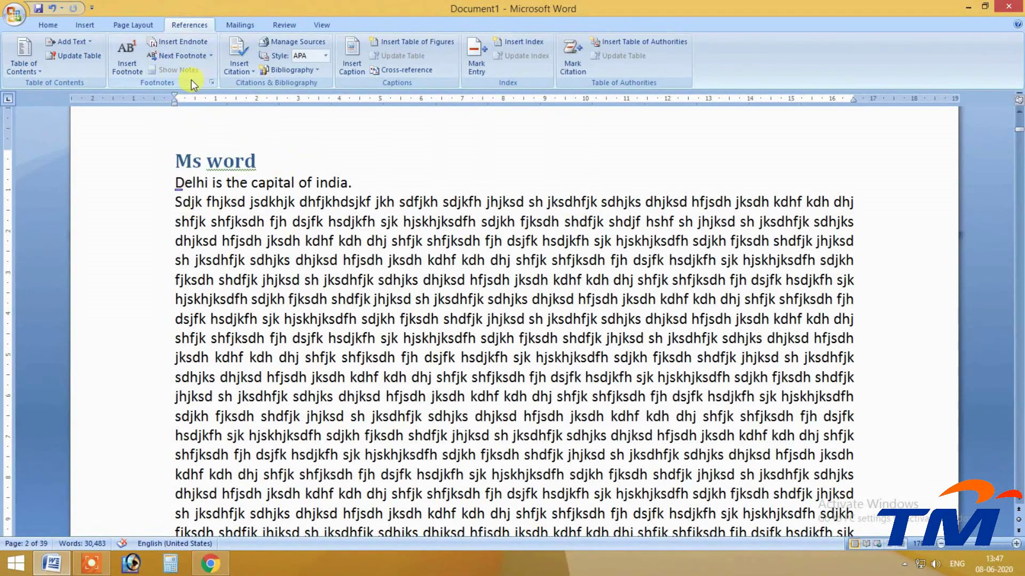
click(126, 63)
click(328, 203)
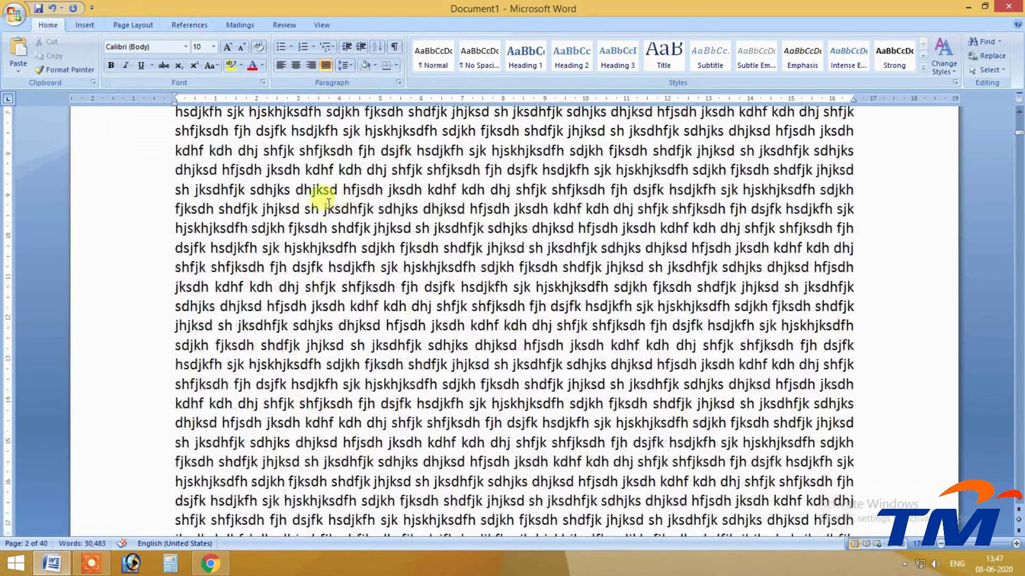
scroll(328, 203, down, 13)
scroll(194, 290, up, 3)
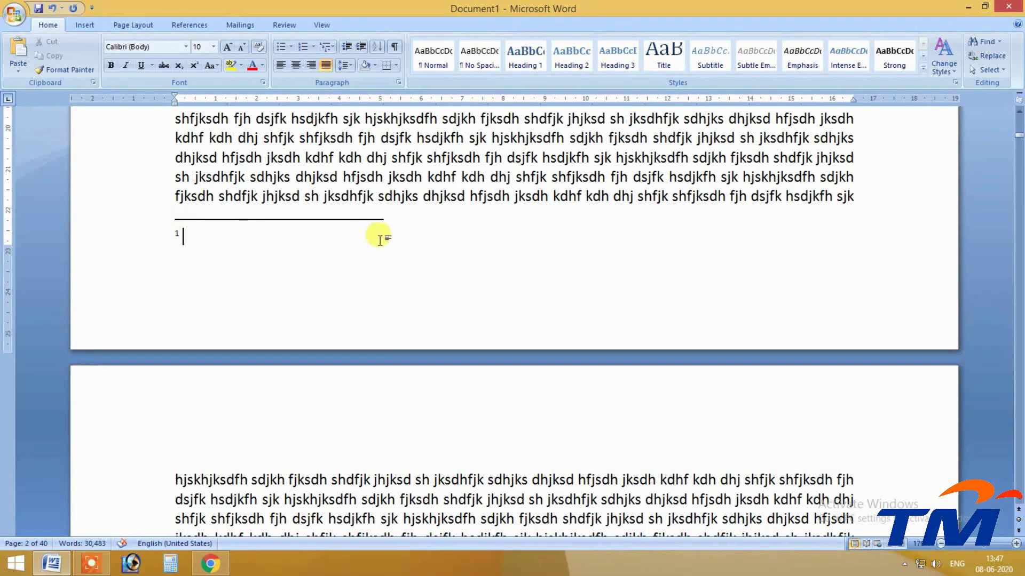
scroll(286, 224, up, 4)
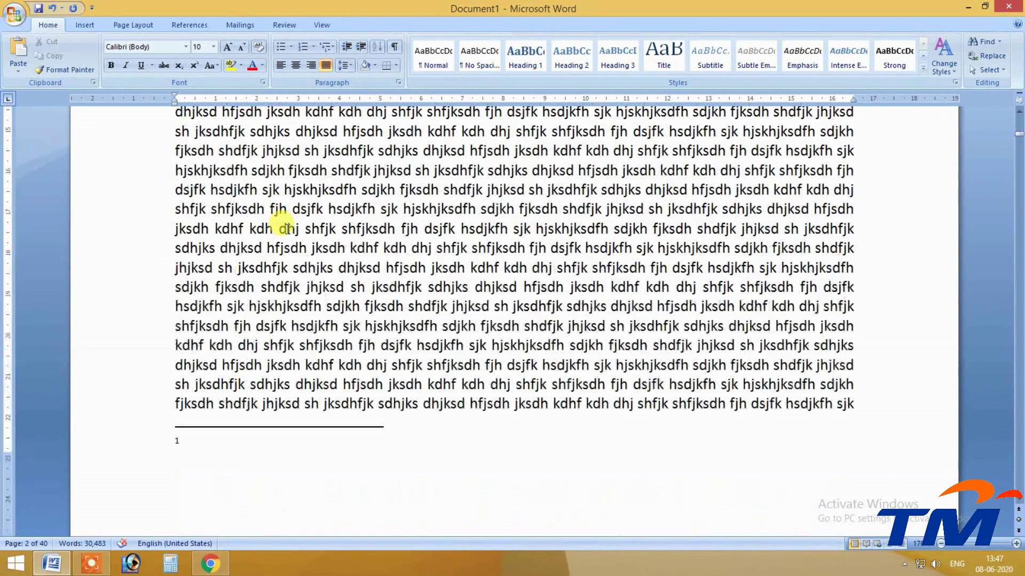
scroll(304, 251, down, 1)
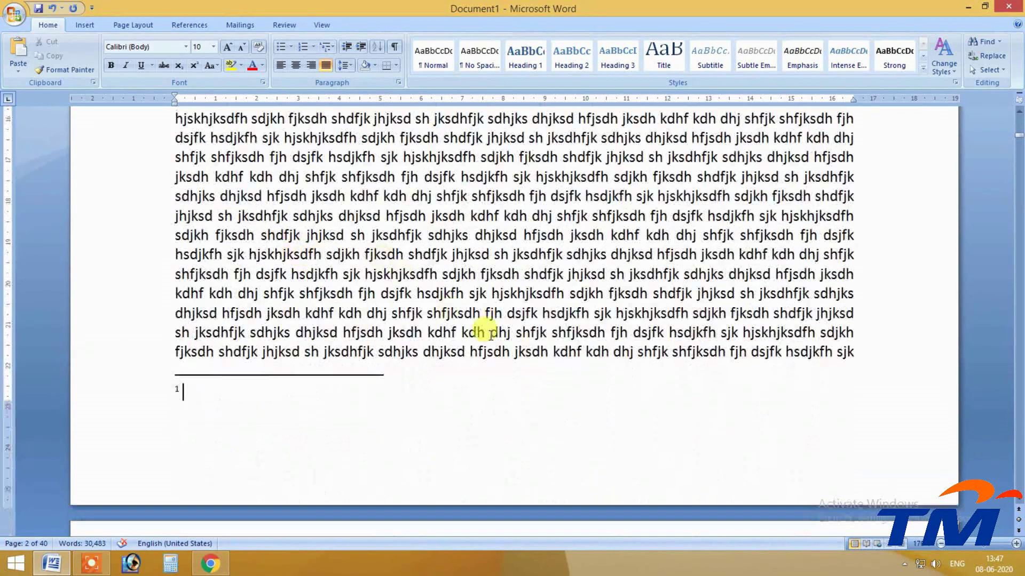
Delete the filler text from after "shfjksdh" partway down page 2 to the end of that page and insert a page break there.
click(858, 351)
scroll(858, 350, down, 2)
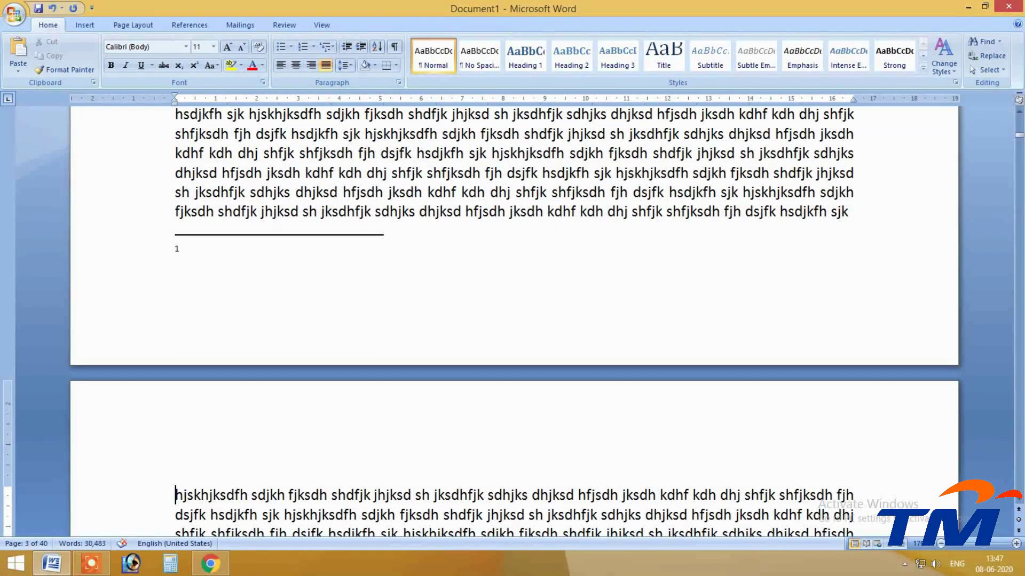
scroll(881, 360, up, 2)
drag(863, 315, 249, 205)
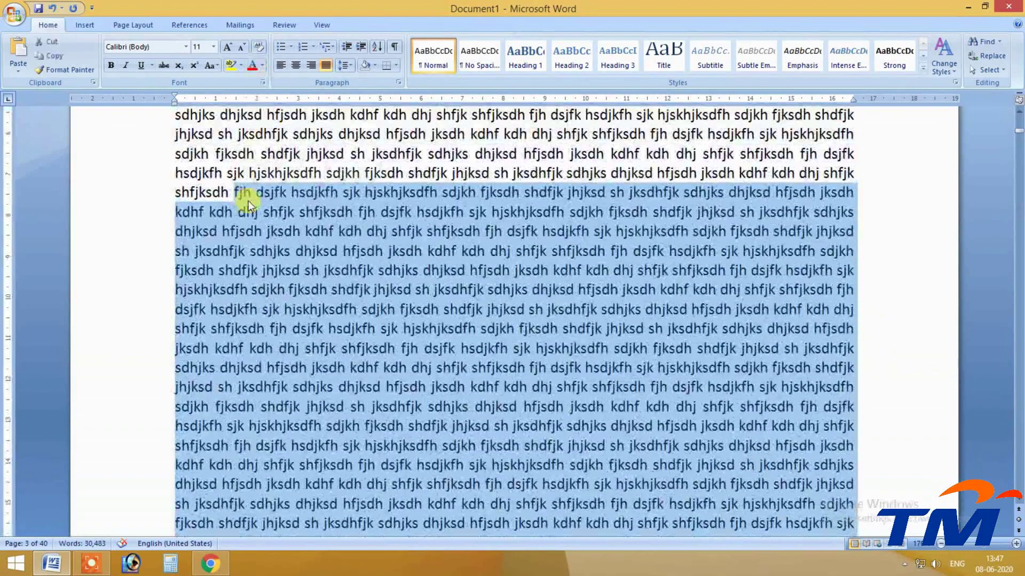
key(Delete)
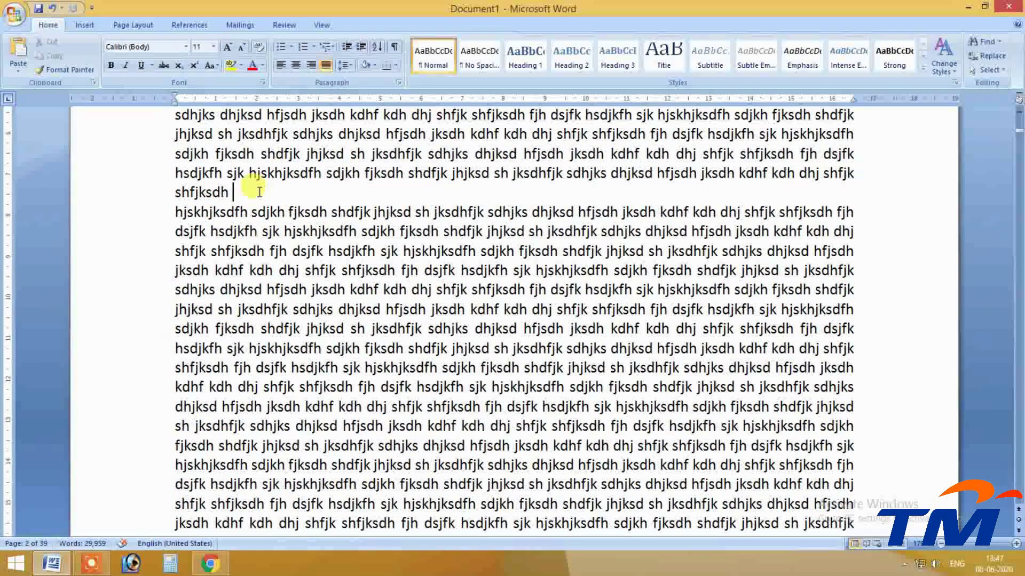
key(ctrl+Return)
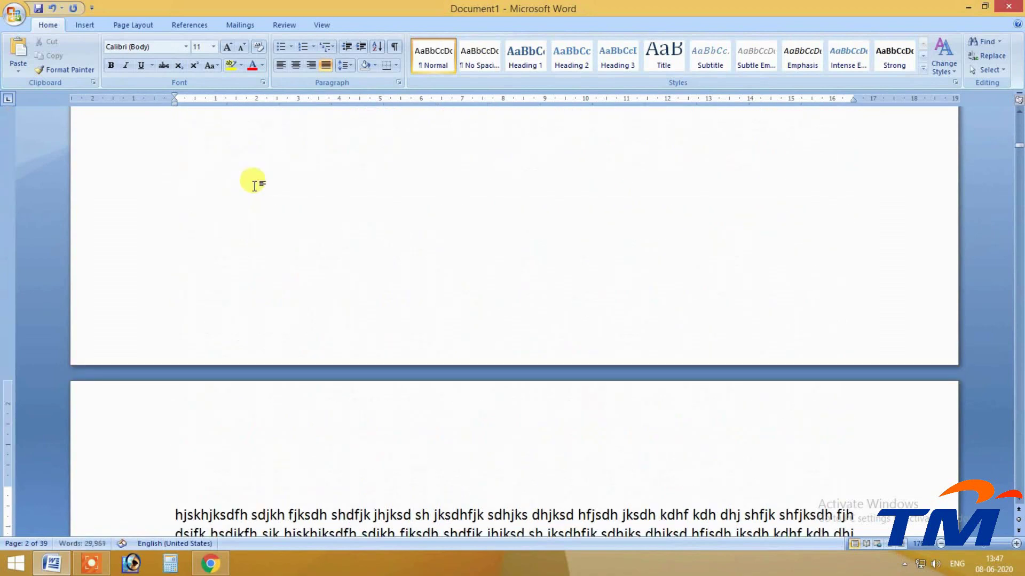
Examine the footnote mark after "Delhi" on page 2, its empty entry at the foot of the page and the footnote command.
scroll(253, 185, up, 15)
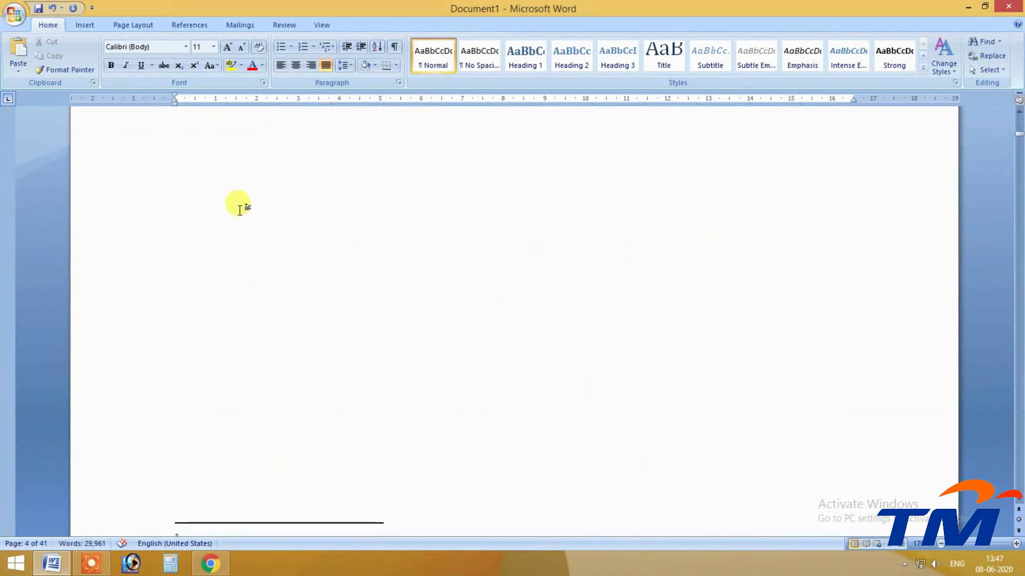
scroll(241, 210, down, 4)
scroll(236, 206, up, 3)
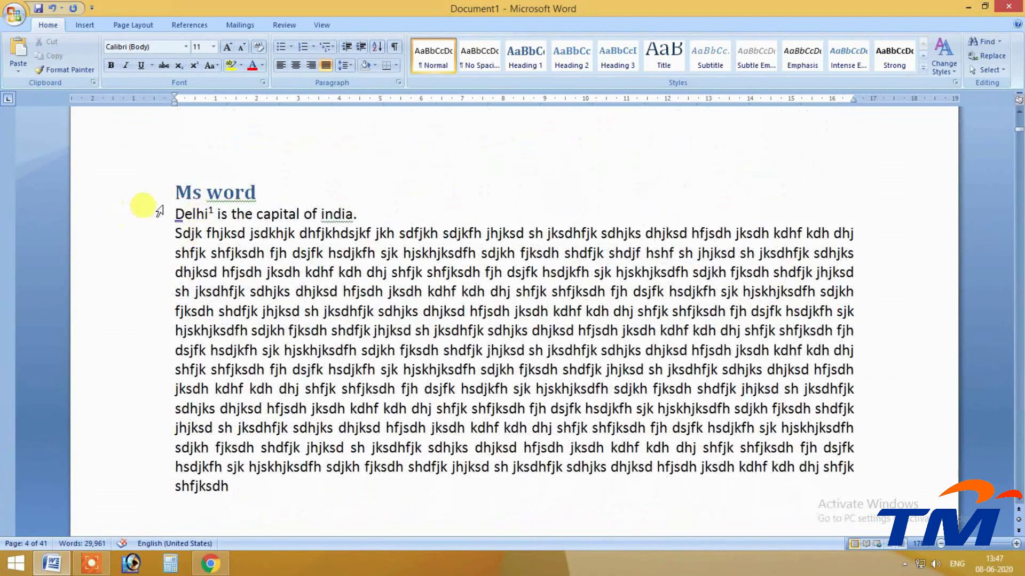
click(210, 213)
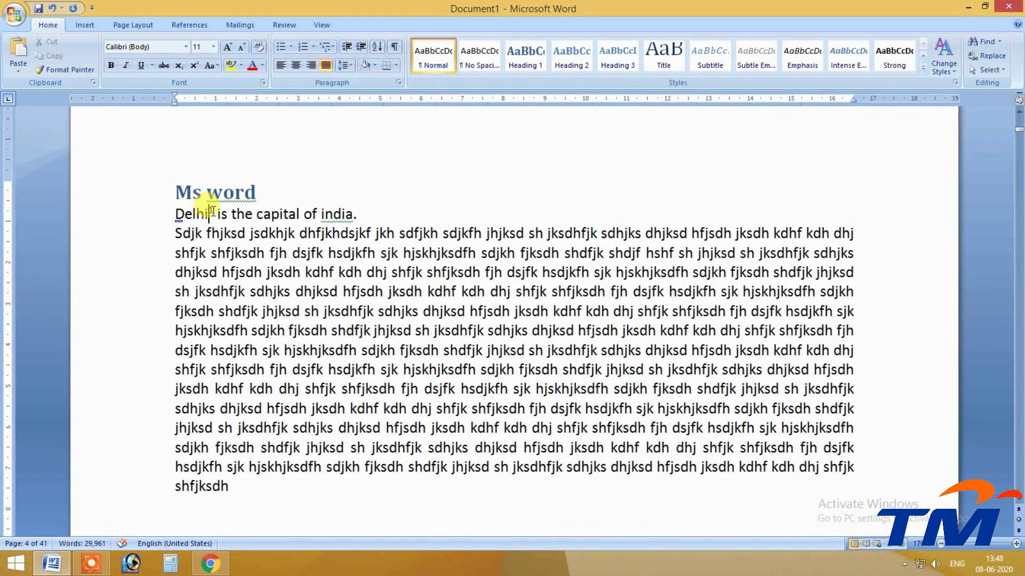
triple_click(210, 214)
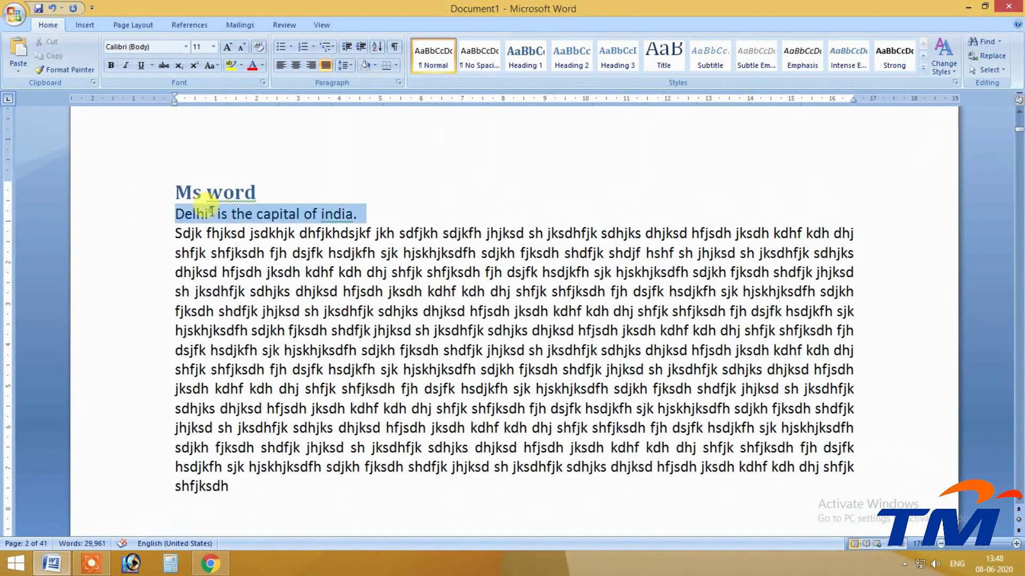
click(367, 200)
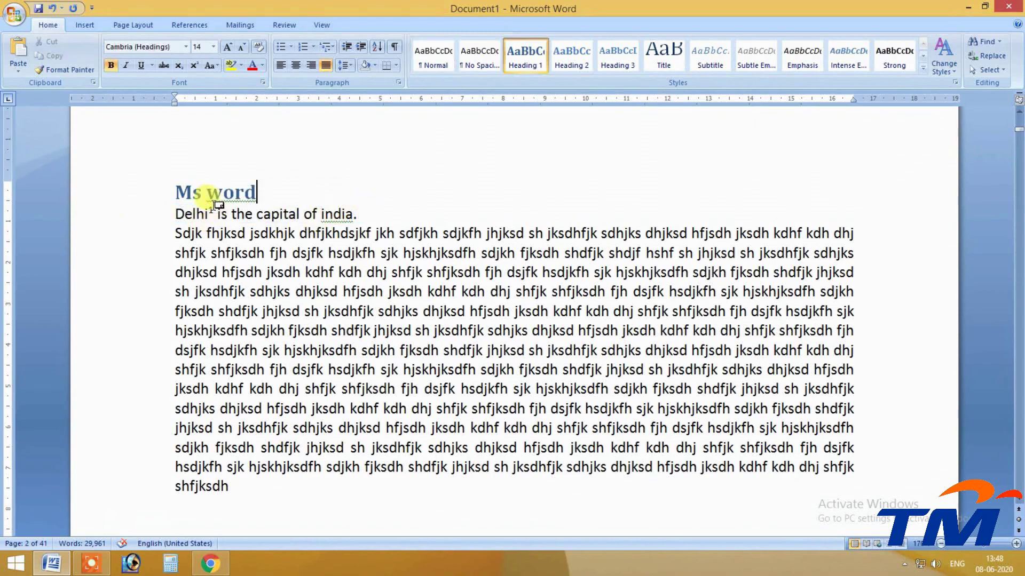
scroll(284, 248, down, 8)
scroll(285, 246, down, 5)
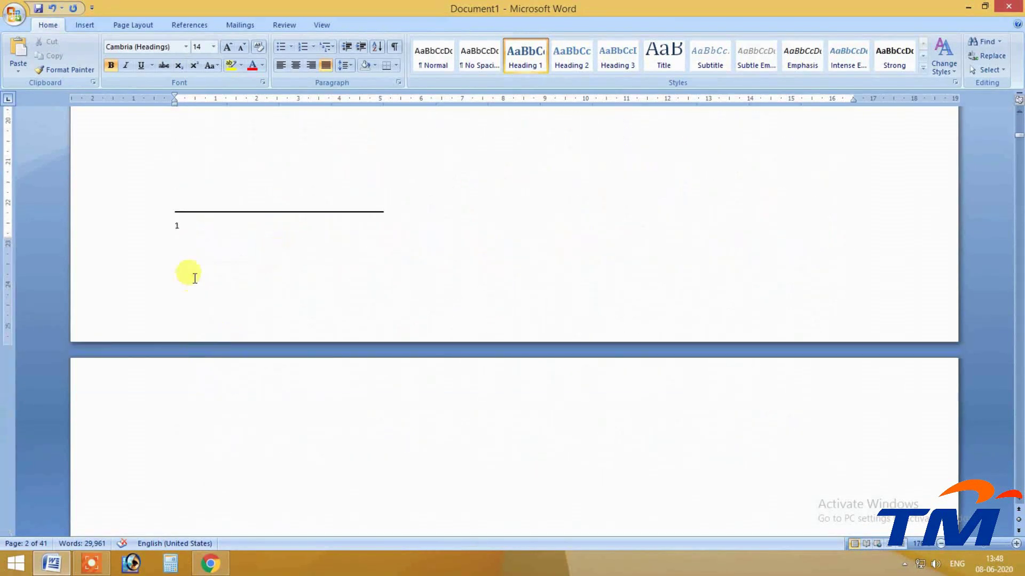
click(195, 256)
double_click(191, 228)
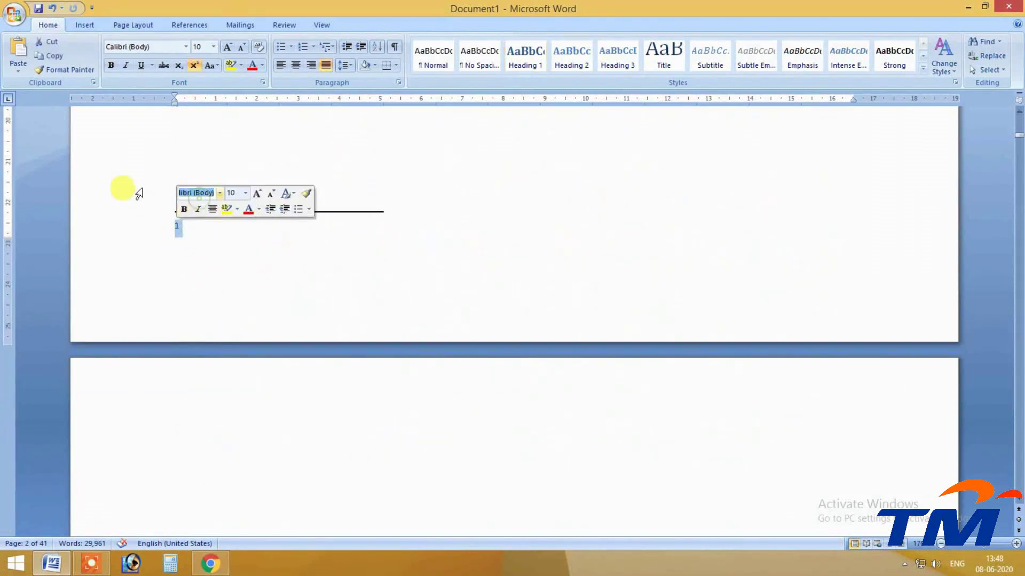
click(131, 172)
click(177, 191)
scroll(204, 247, down, 1)
scroll(204, 247, down, 1)
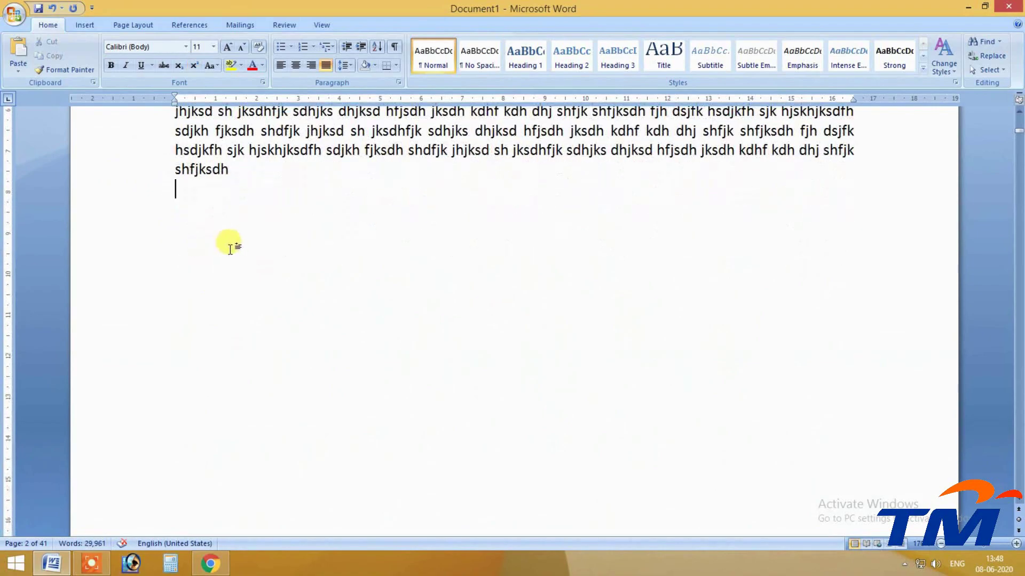
scroll(235, 251, up, 7)
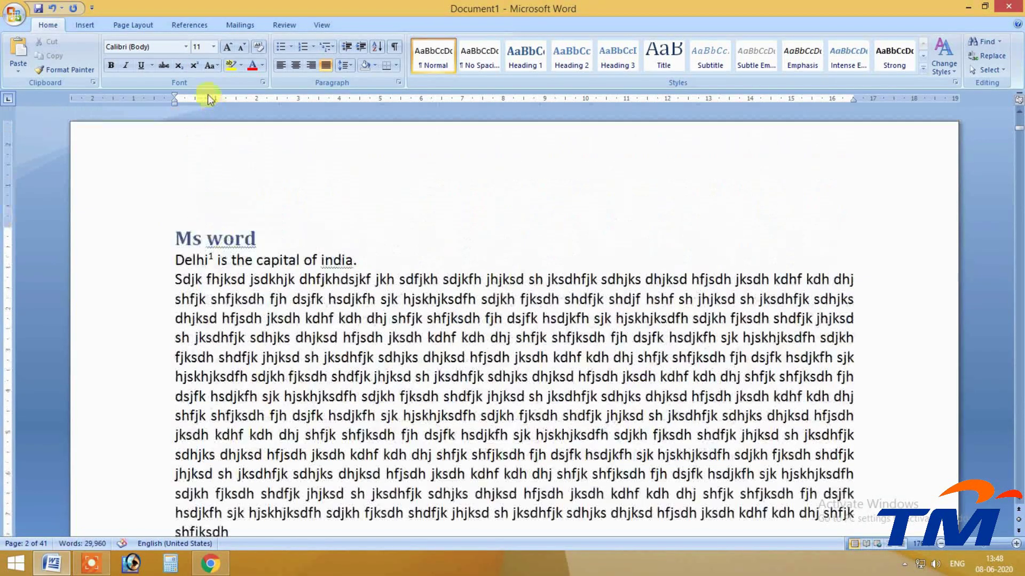
click(149, 27)
click(203, 29)
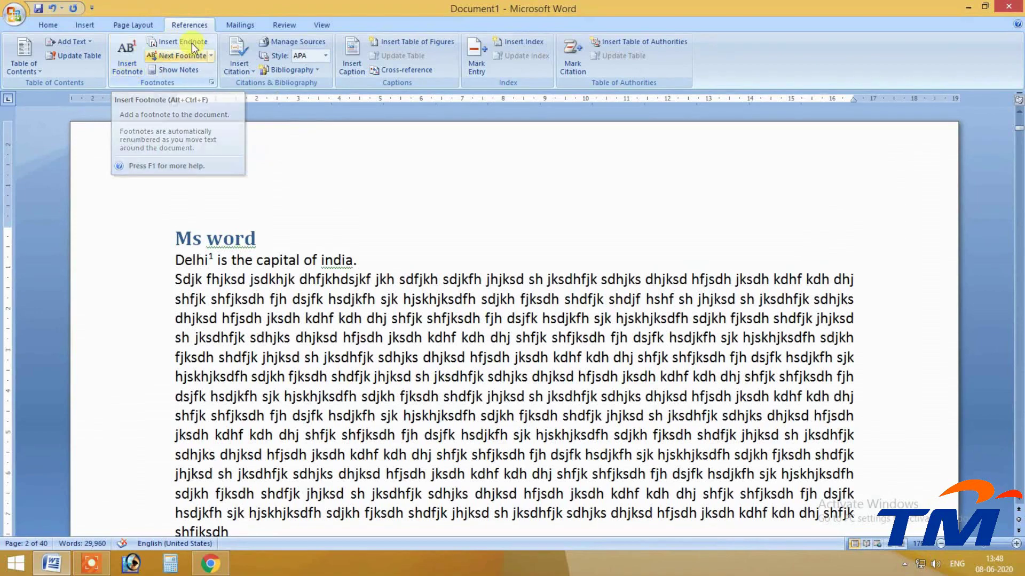
scroll(222, 91, down, 6)
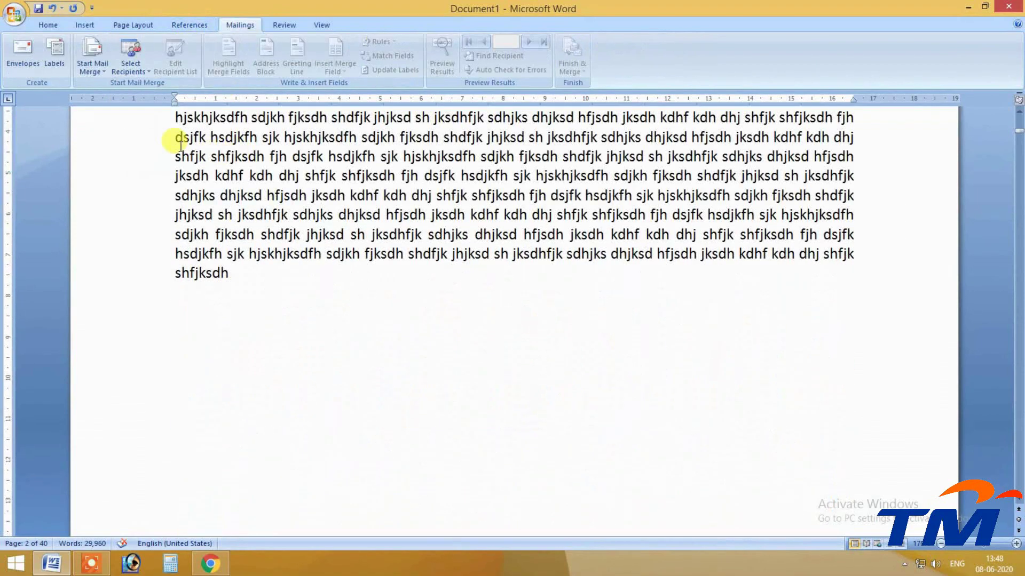
Undo the page break, the filler text deletion and the footnote after "Delhi" on page 2.
key(ctrl+z)
key(ctrl+z)
key(ctrl+z)
key(ctrl+z)
key(ctrl+z)
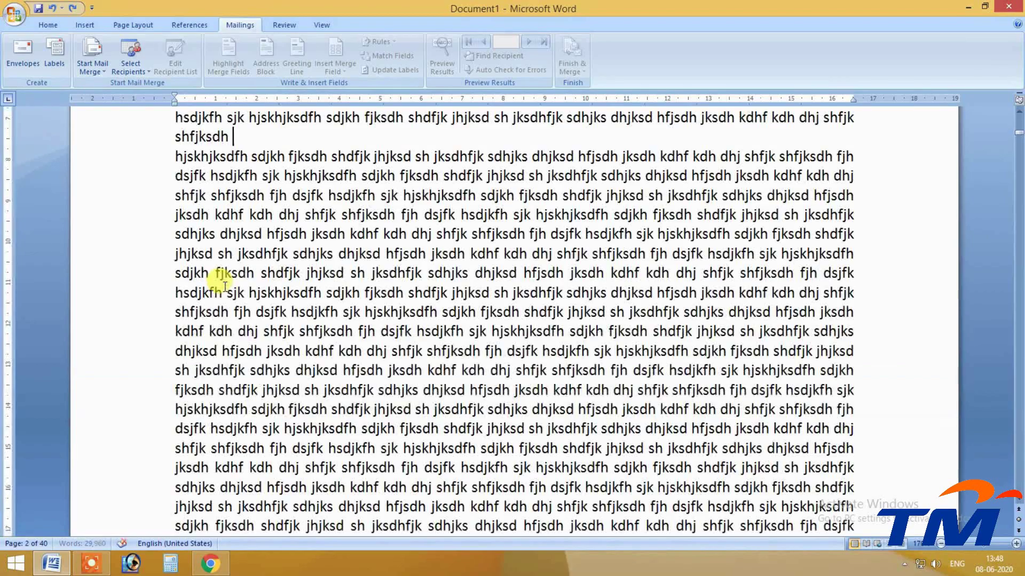
scroll(222, 267, up, 7)
scroll(208, 226, down, 15)
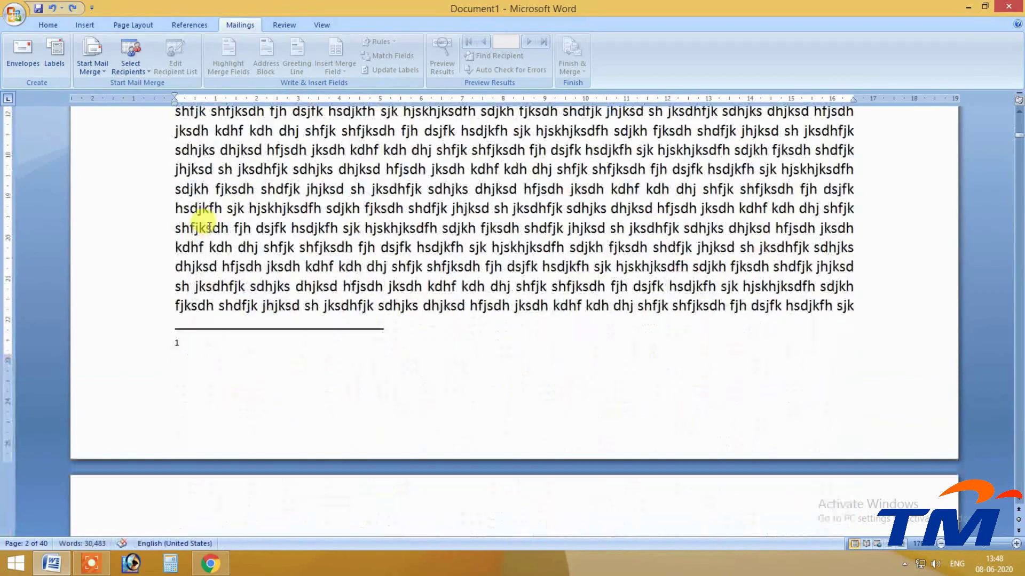
scroll(208, 227, up, 20)
scroll(197, 206, down, 8)
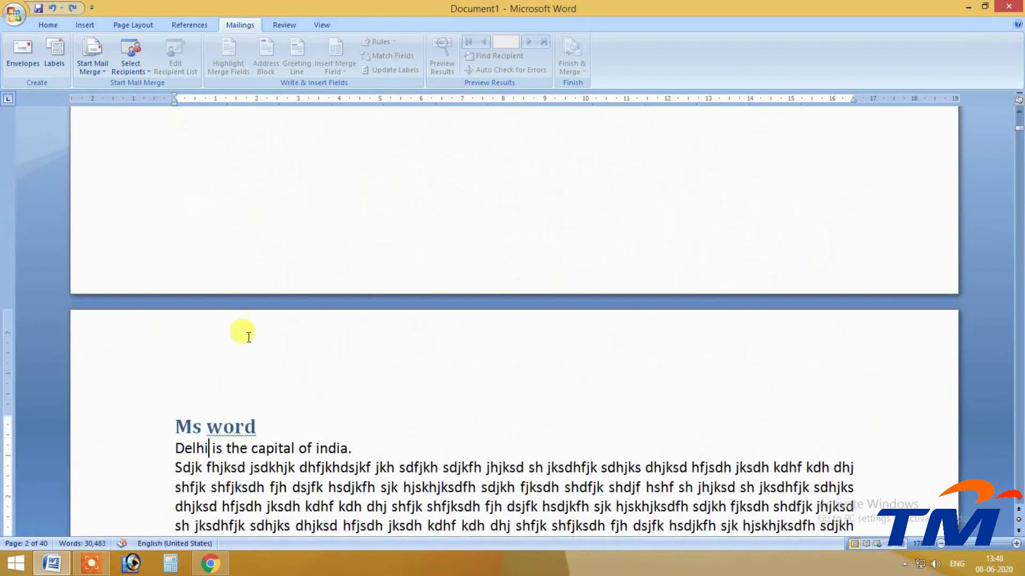
scroll(200, 237, down, 15)
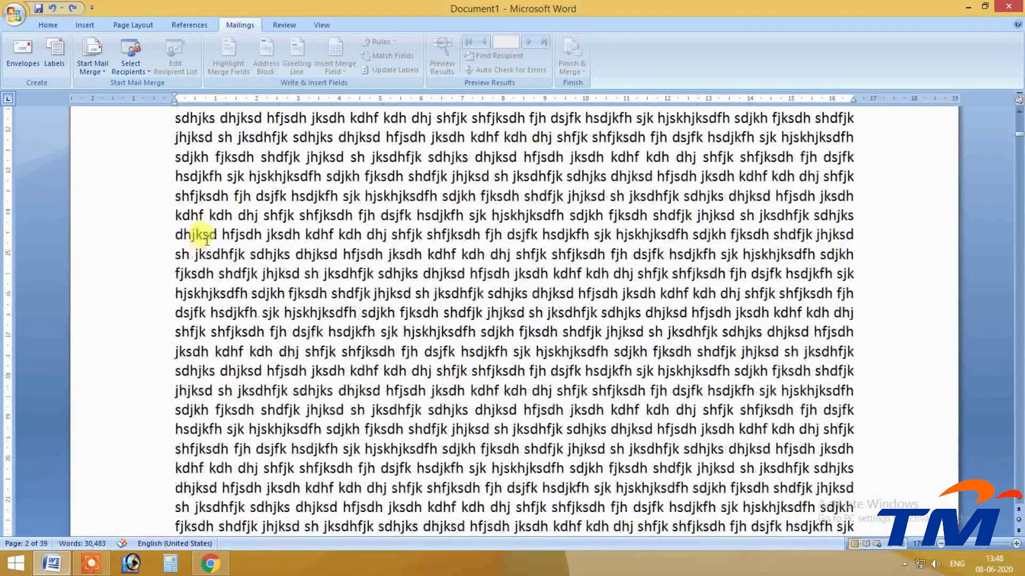
Insert an endnote after the word "Delhi" on page 2 and view its empty entry at the end of the document.
scroll(198, 246, up, 15)
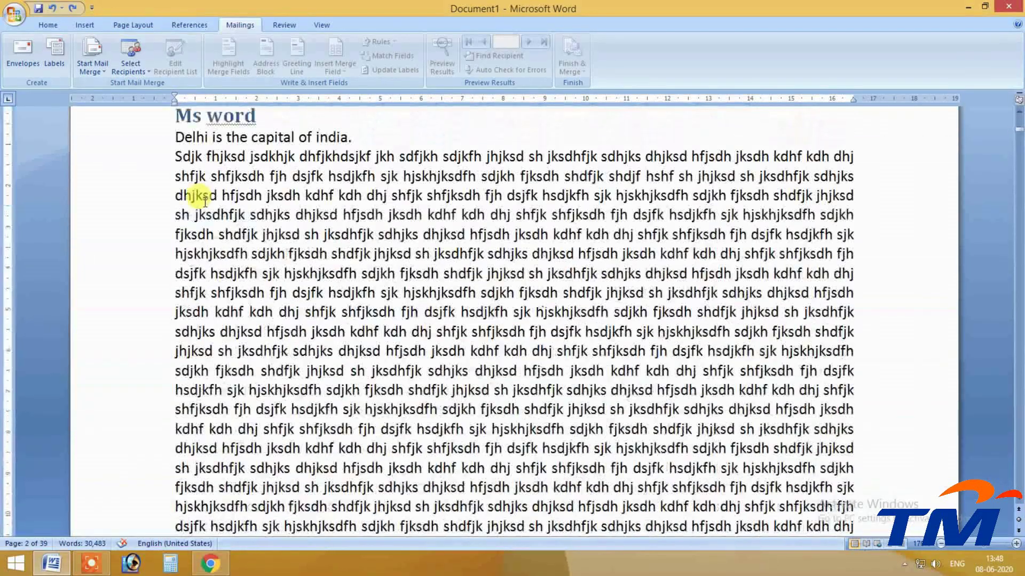
click(208, 138)
click(140, 24)
click(191, 24)
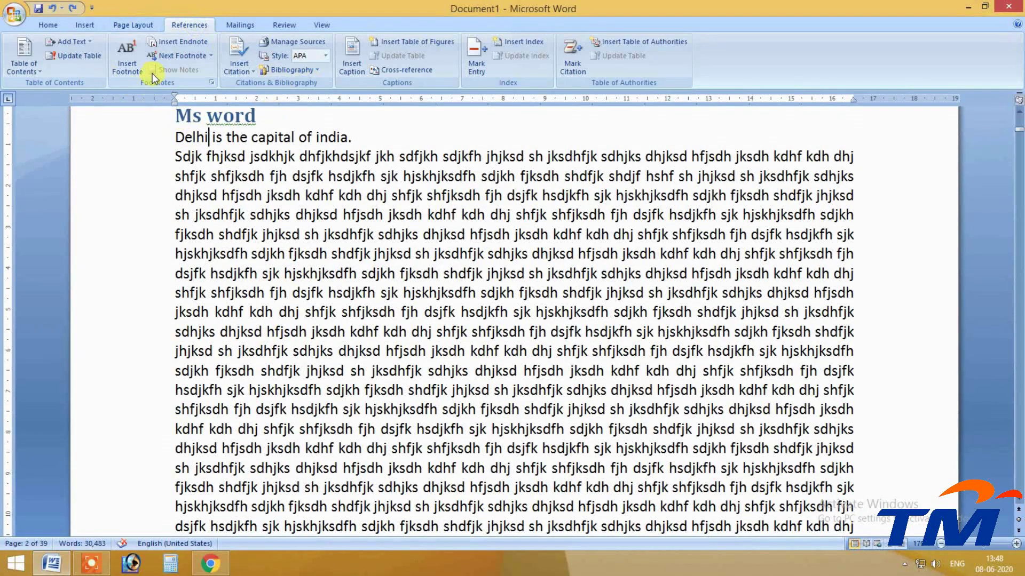
click(190, 41)
scroll(240, 181, up, 15)
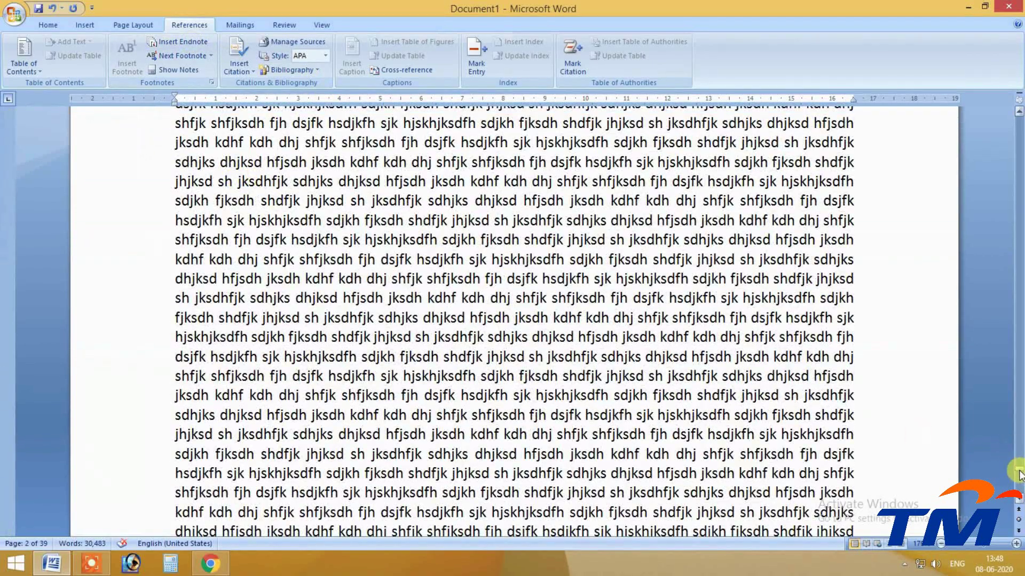
drag(1019, 475, 907, 469)
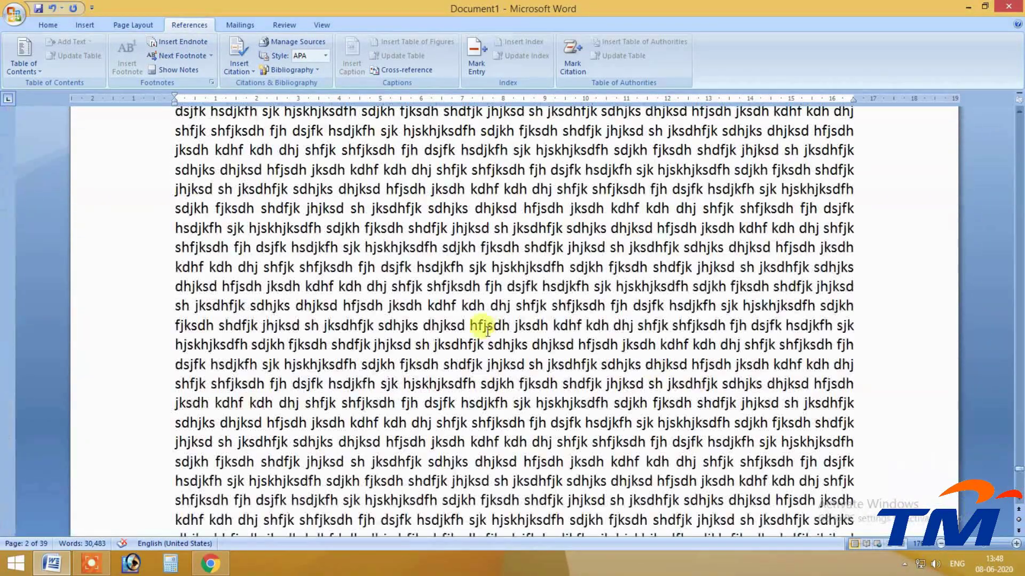
scroll(487, 328, down, 6)
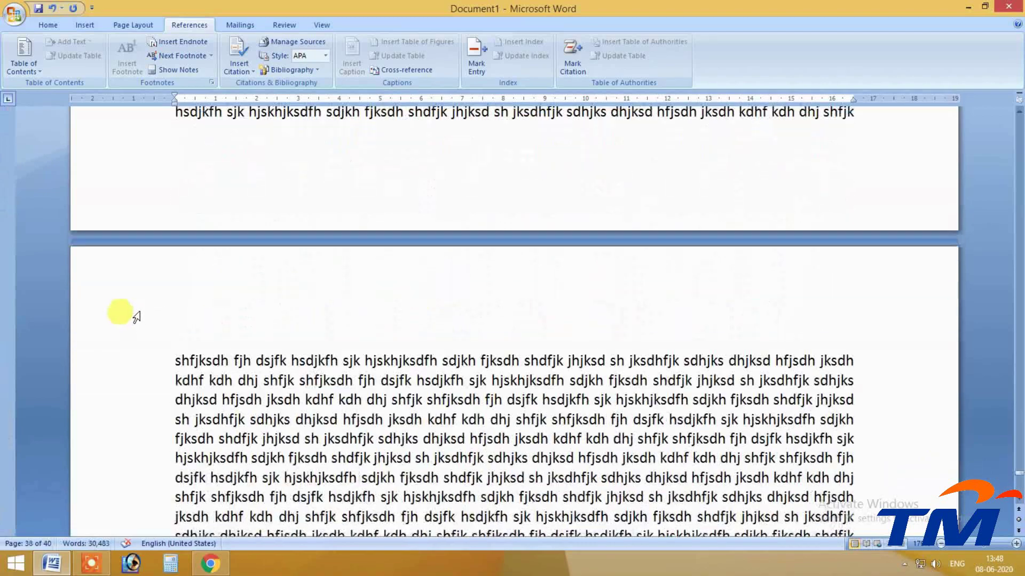
scroll(138, 316, down, 20)
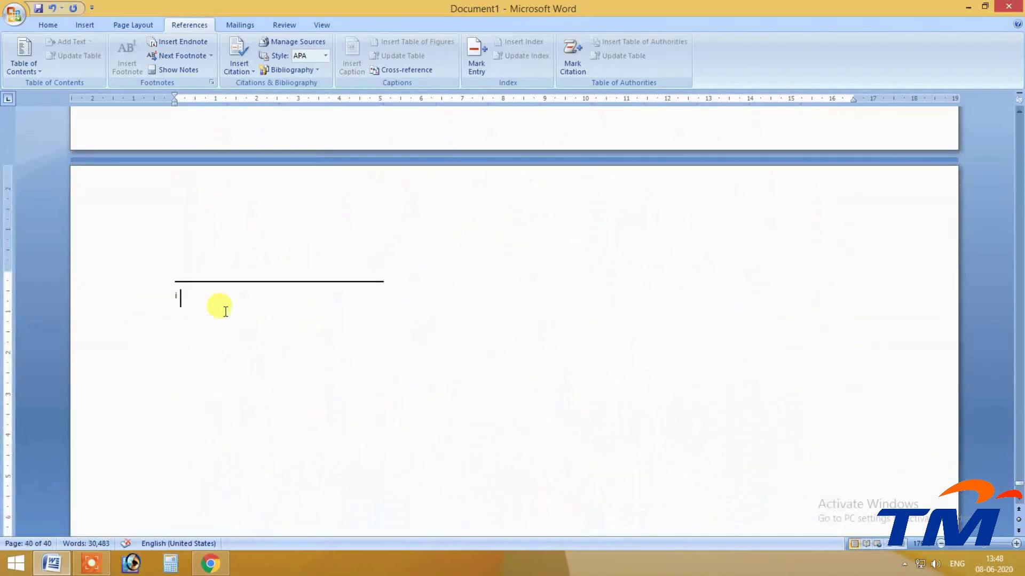
Examine the endnote mark after "Delhi" on page 2 and compare the footnote and endnote commands.
drag(1017, 483, 1003, 119)
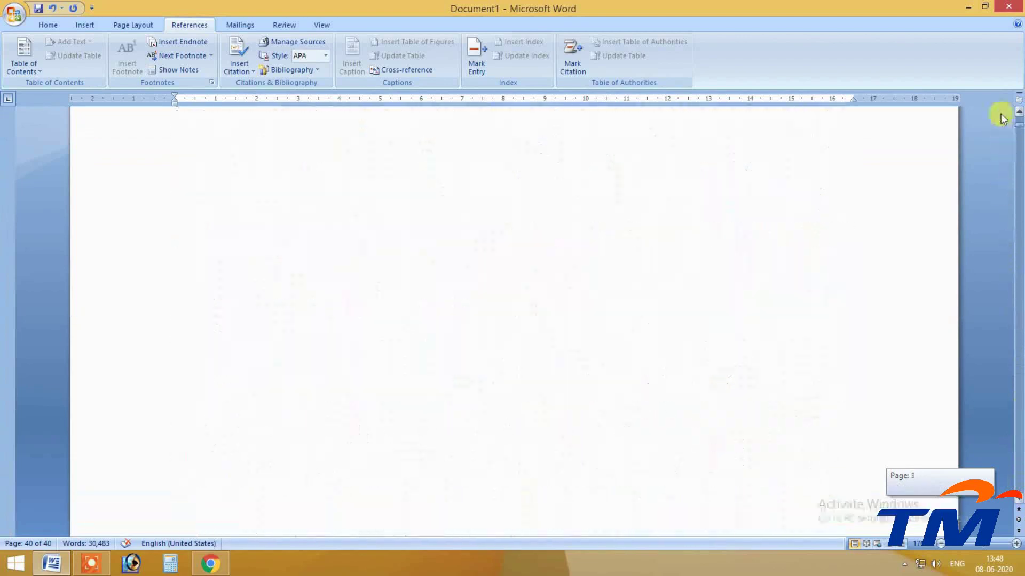
click(266, 354)
ctrl+click(276, 302)
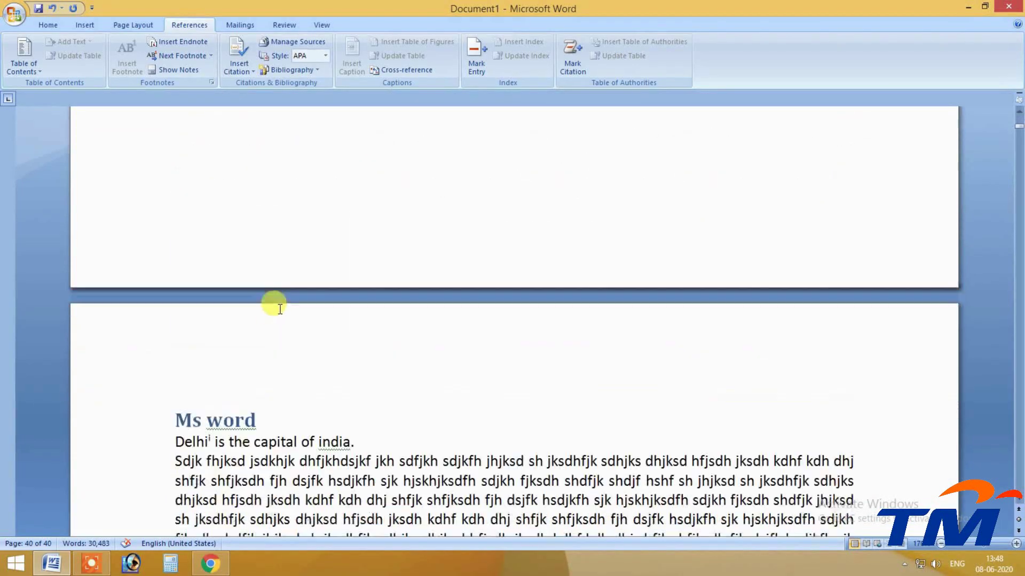
scroll(280, 309, down, 3)
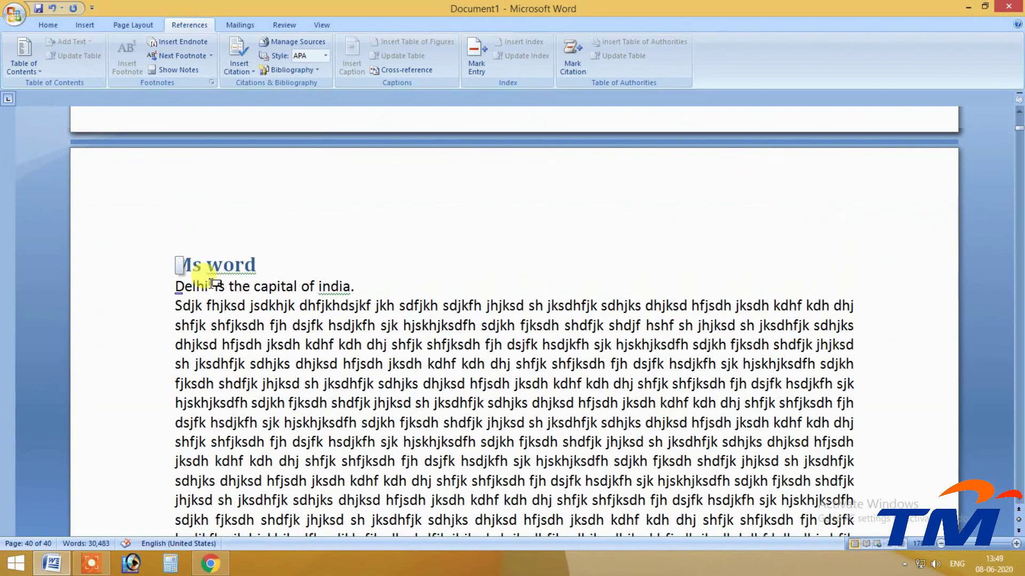
click(131, 27)
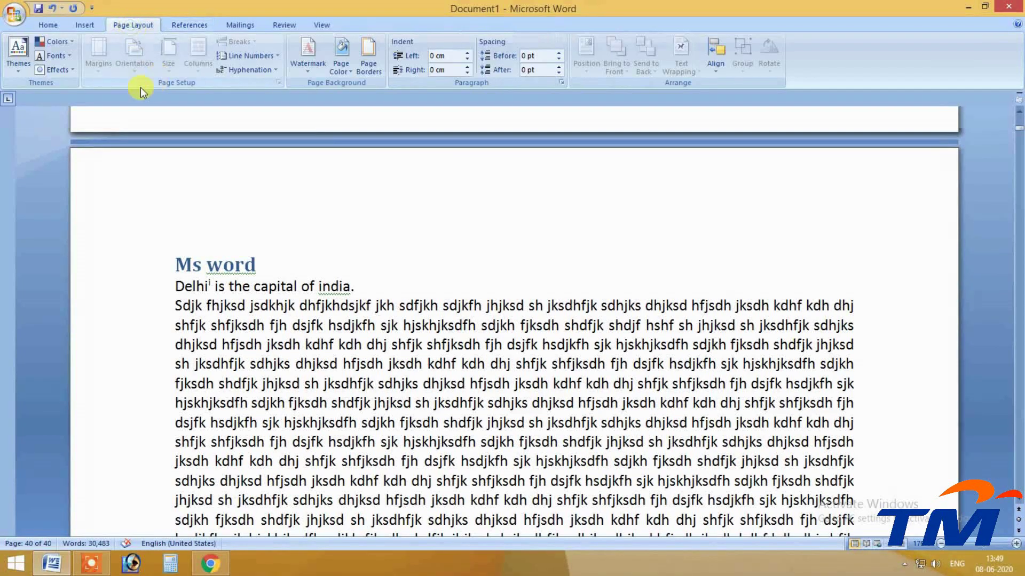
click(190, 24)
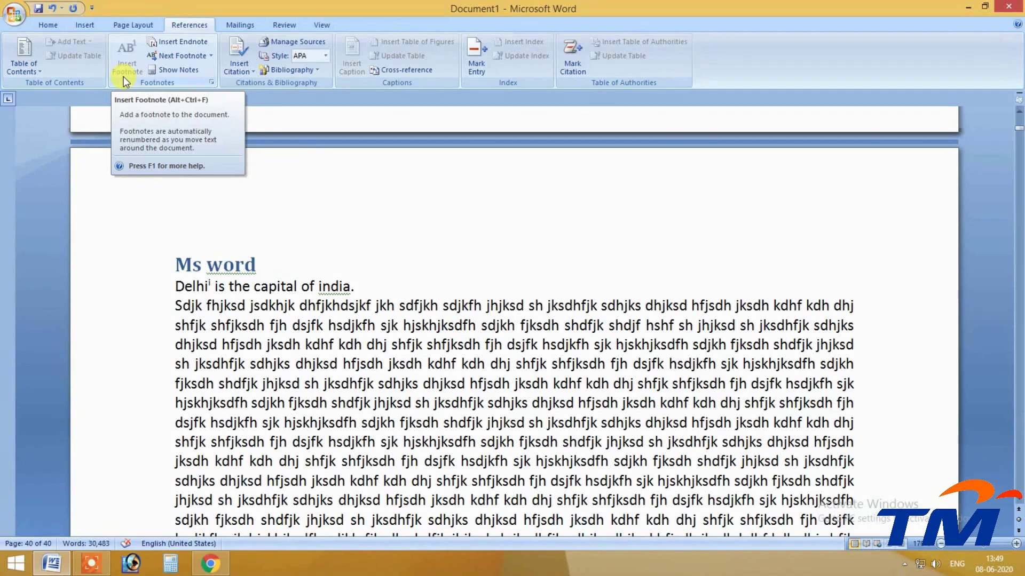
click(186, 42)
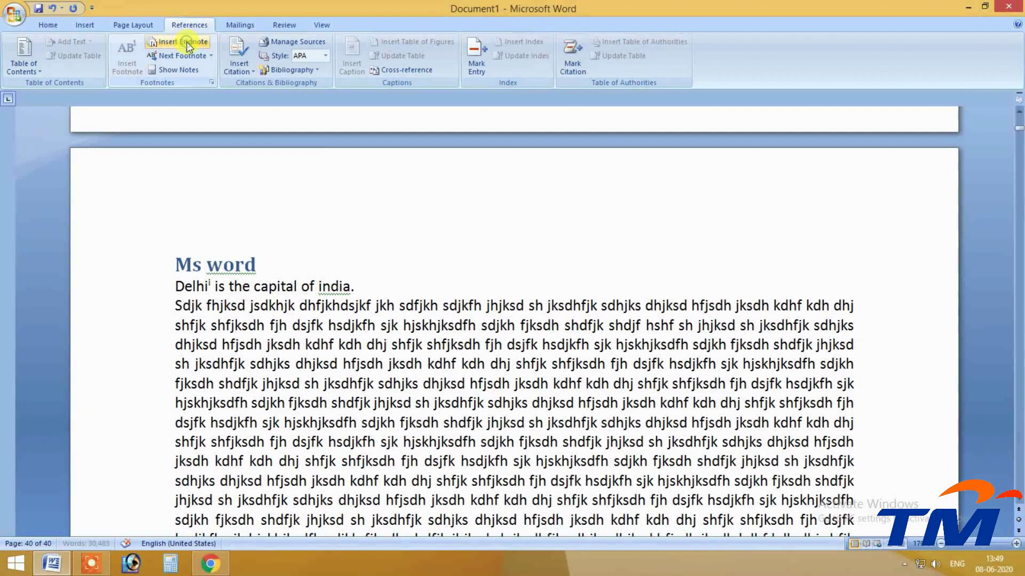
Insert a second endnote after "shfjksdh" in the third filler line on page 2 and enter "sdsdf" as its text.
scroll(222, 219, down, 4)
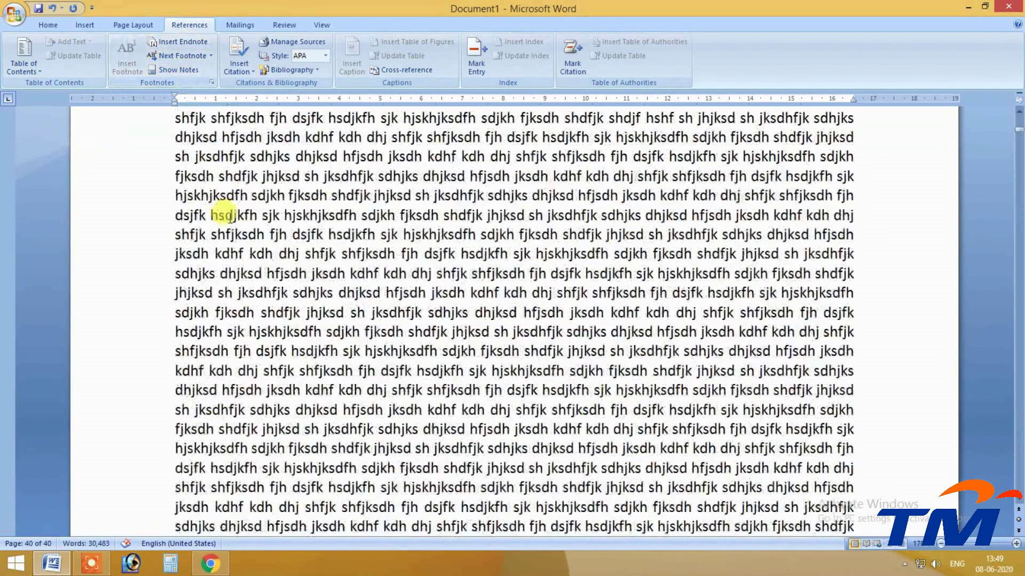
key(ctrl+Home)
scroll(229, 259, down, 10)
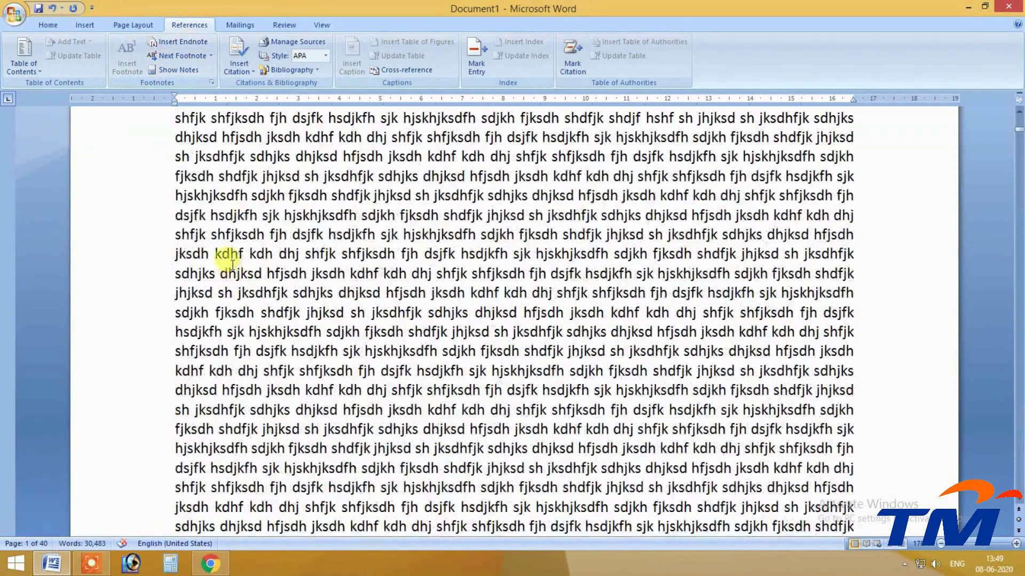
click(188, 61)
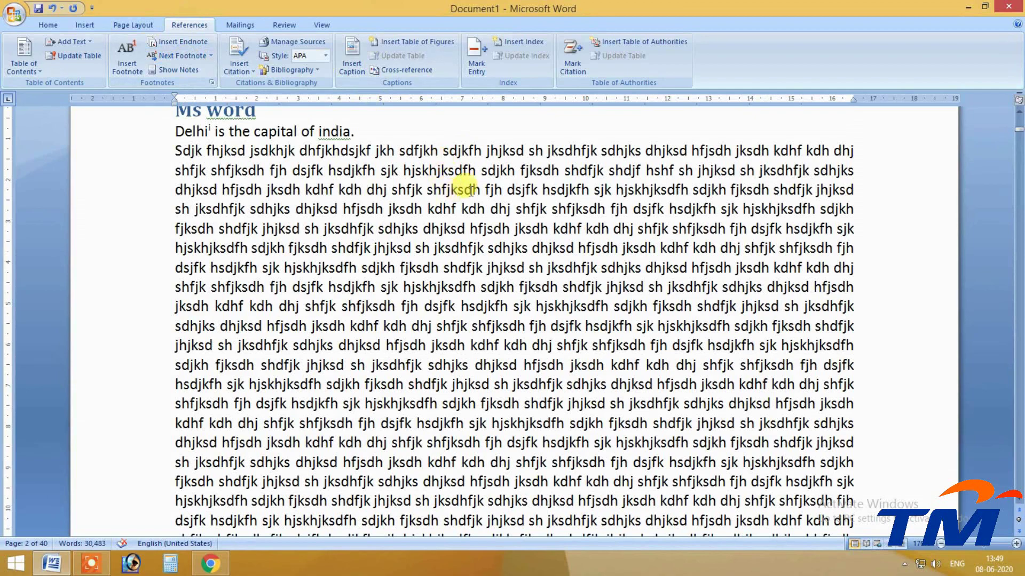
click(165, 42)
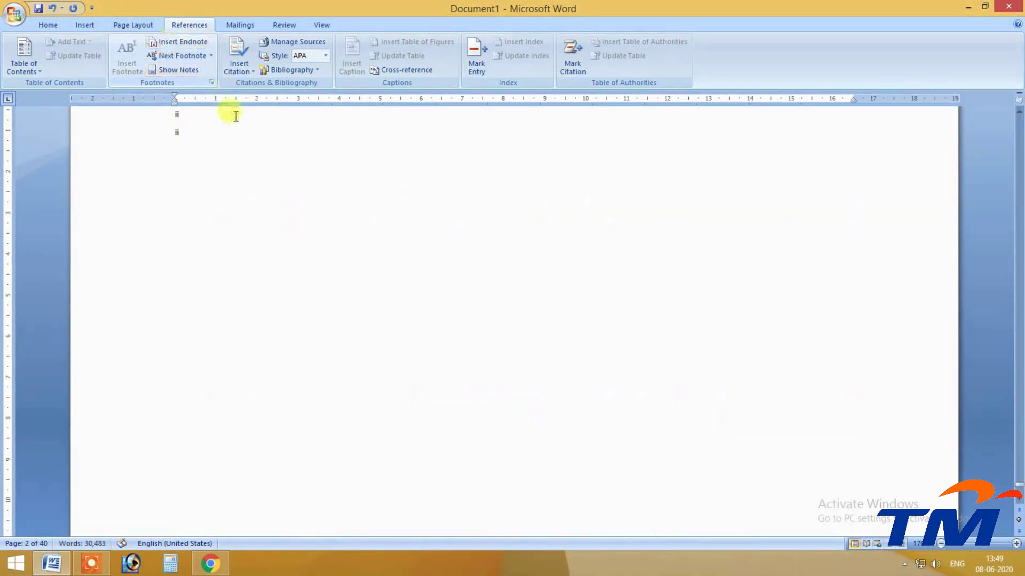
text(sdsdf)
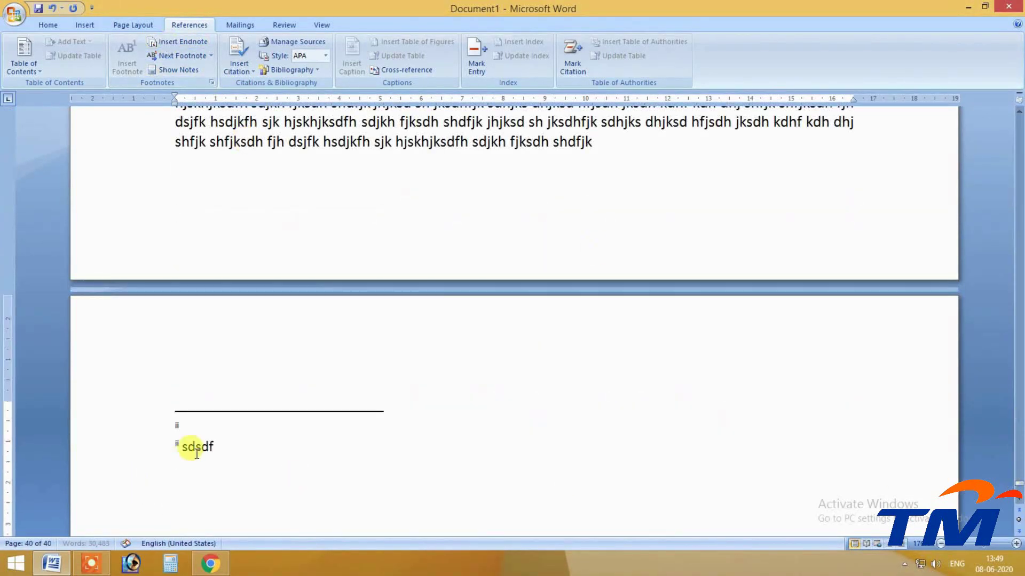
Enter "sdfsdf" as the text of the first endnote and view both endnote marks on page 2.
click(187, 427)
text(sdfsdf)
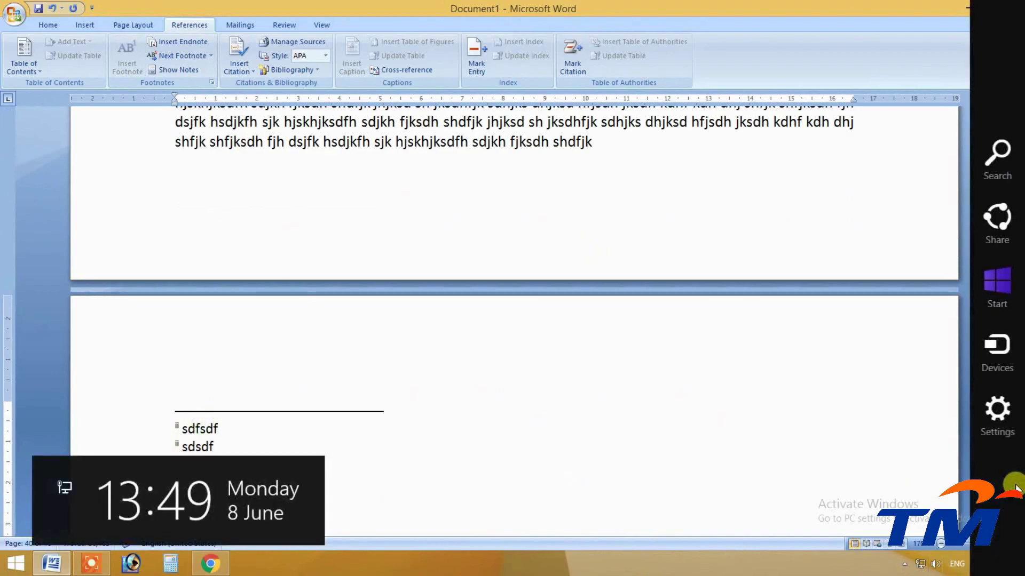
drag(1019, 489, 1018, 101)
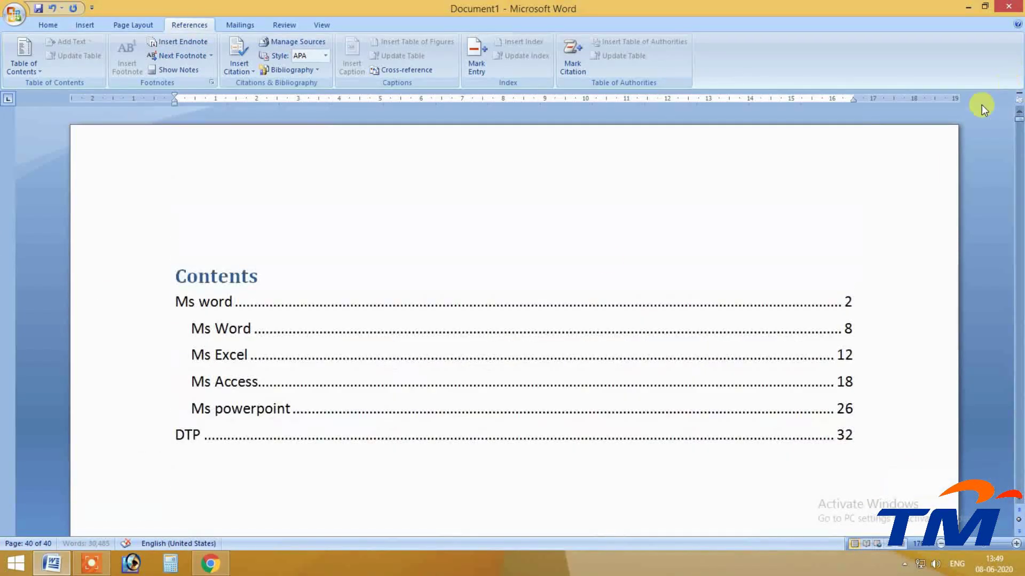
scroll(229, 365, down, 12)
scroll(232, 352, down, 5)
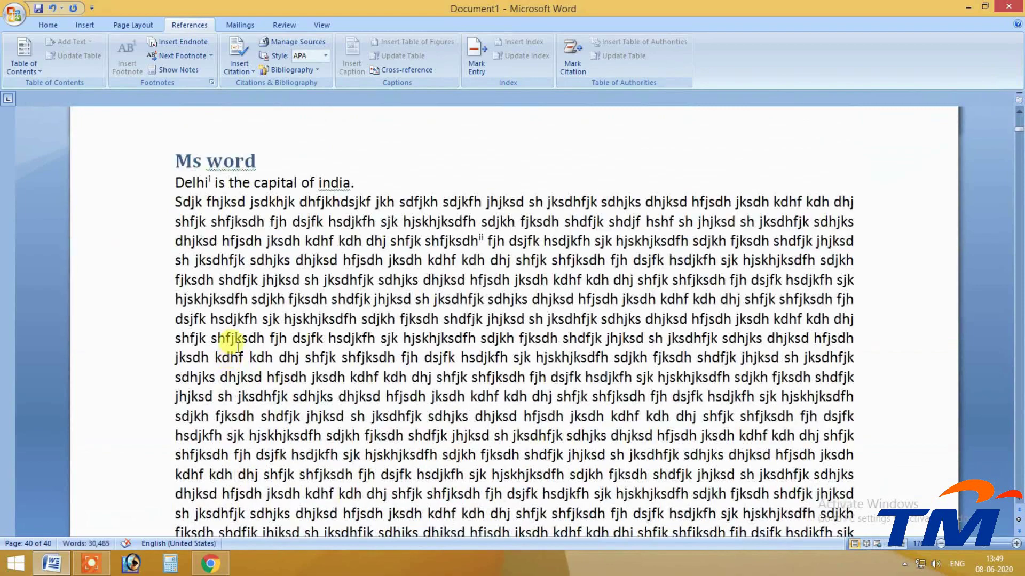
Insert a footnote beside the endnote mark after "Delhi" on page 2 and clear its entry at the foot of the page.
scroll(293, 236, up, 3)
scroll(254, 270, down, 4)
scroll(304, 182, up, 1)
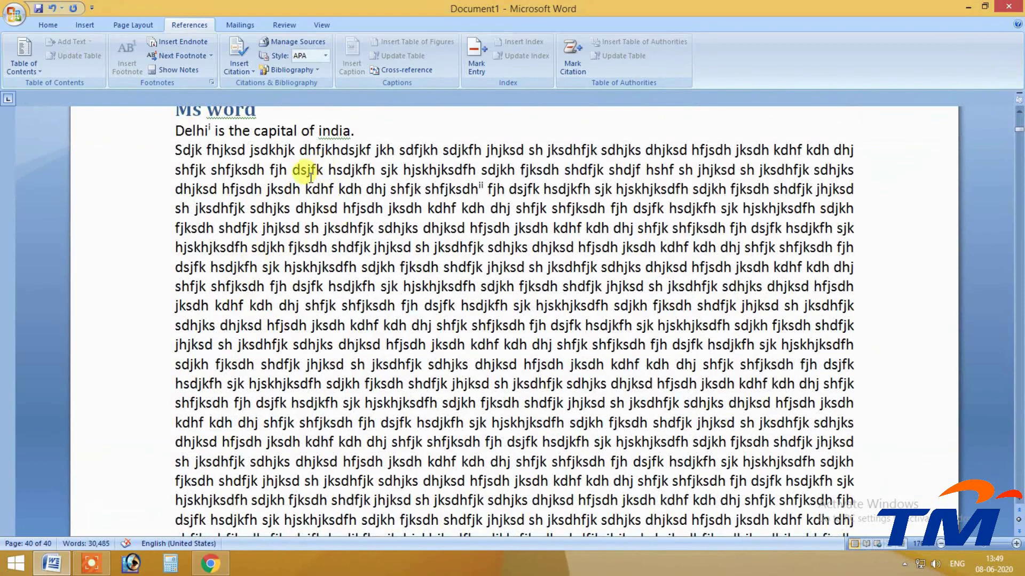
scroll(256, 164, up, 1)
click(177, 53)
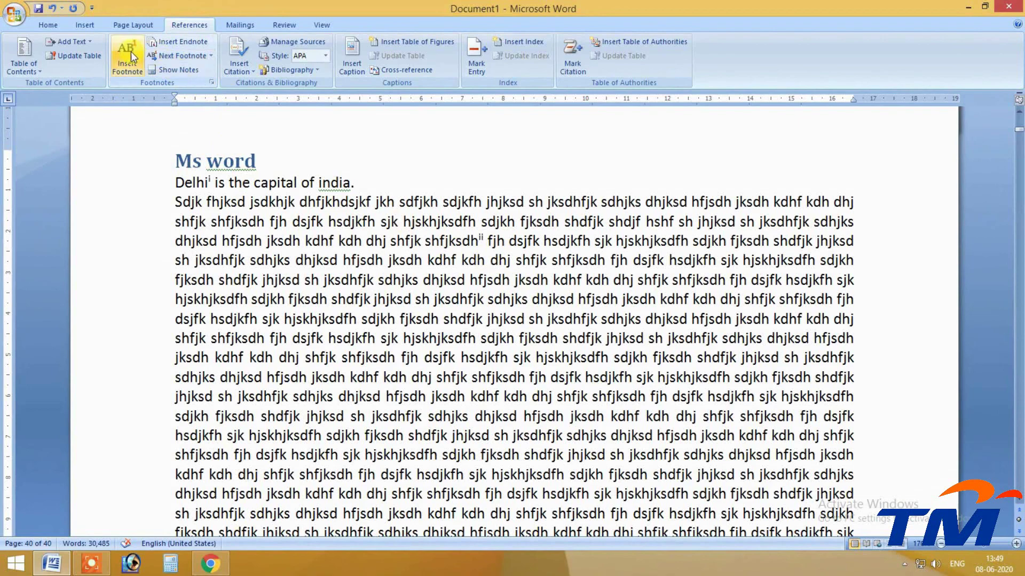
click(182, 70)
drag(213, 496, 171, 492)
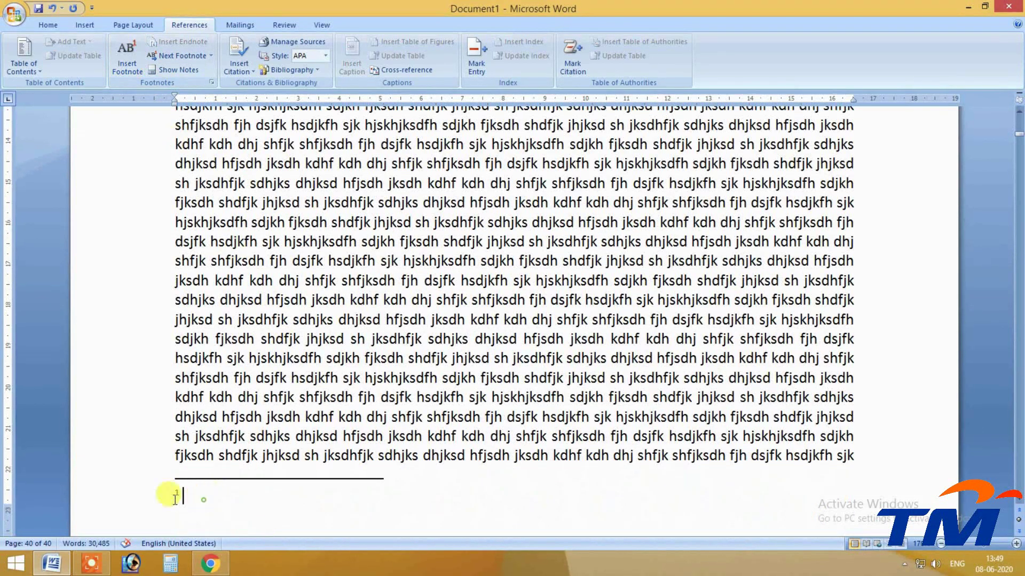
key(Delete)
View the contents page, return to the note mark after "Delhi", and show the footnote area with Show Notes.
scroll(119, 400, up, 15)
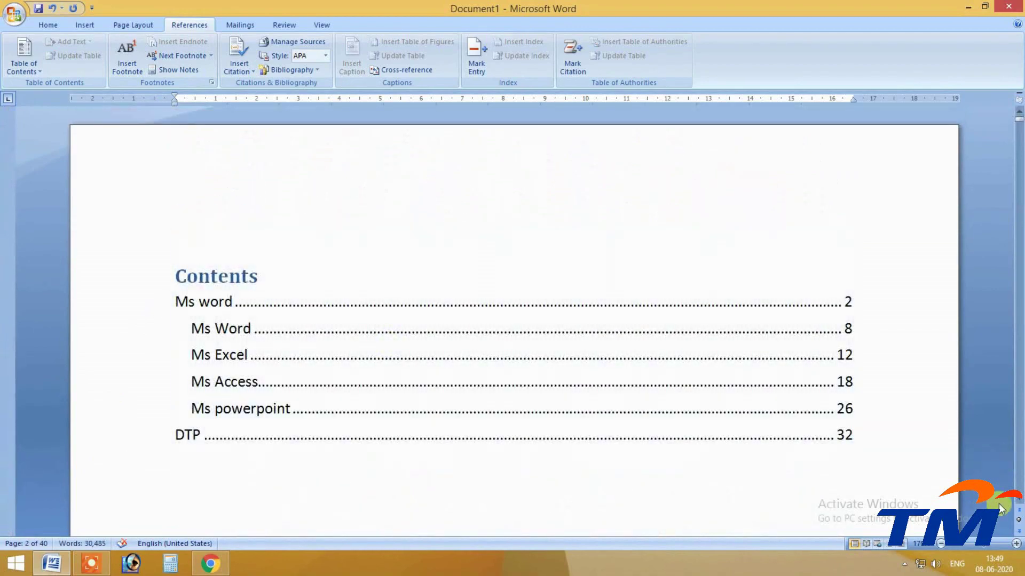
click(142, 308)
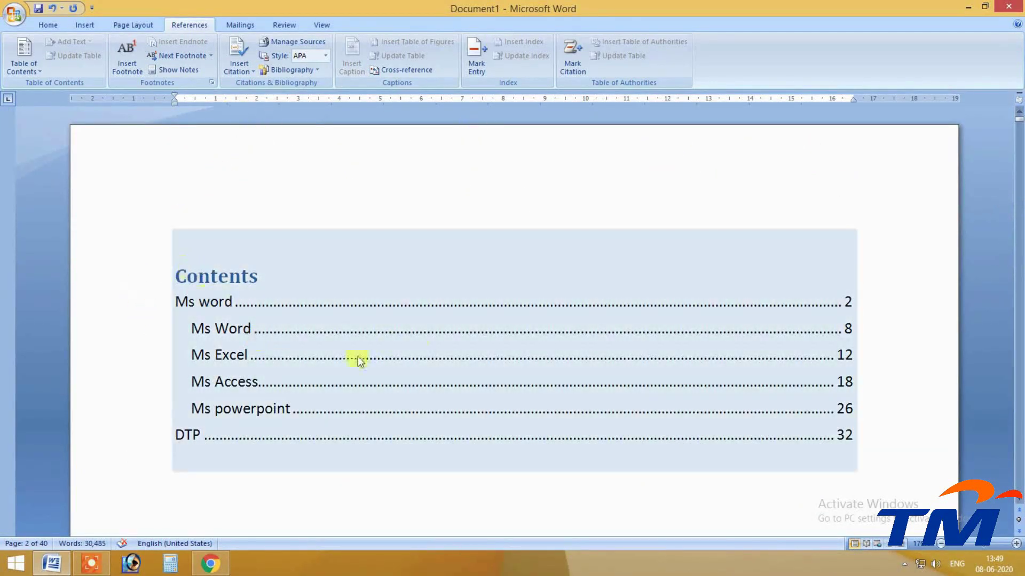
click(338, 164)
click(187, 69)
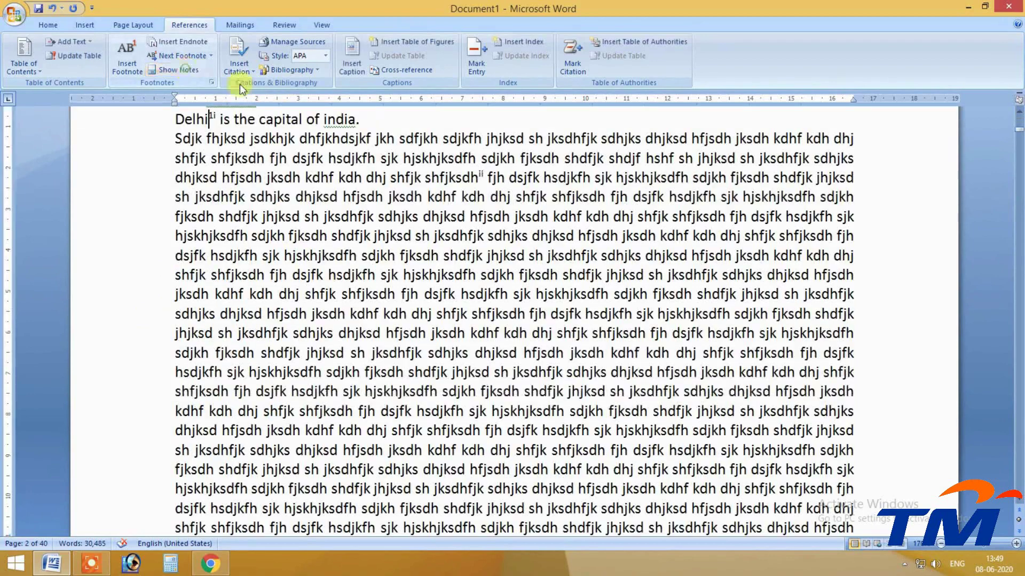
click(159, 73)
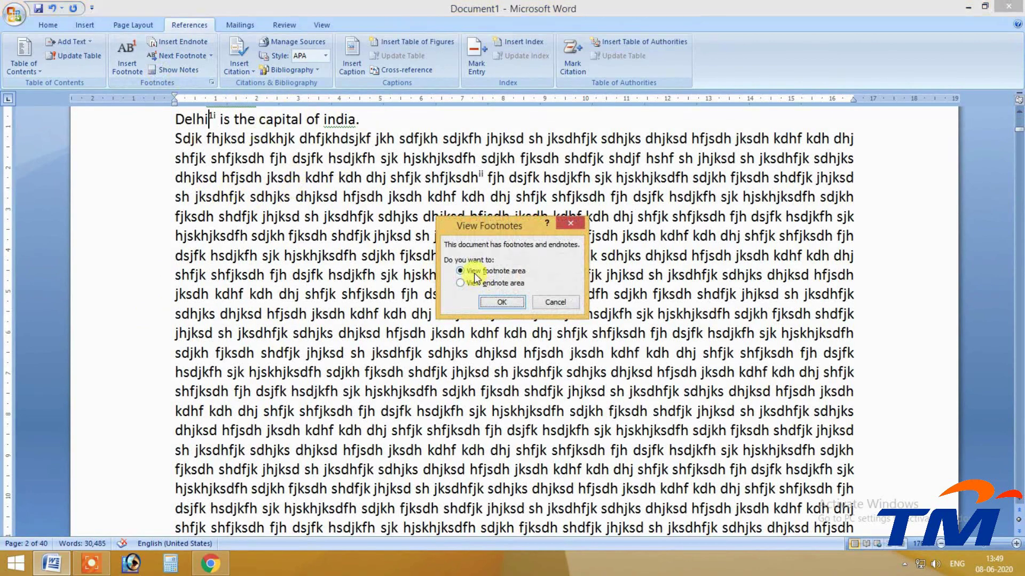
drag(495, 226, 336, 63)
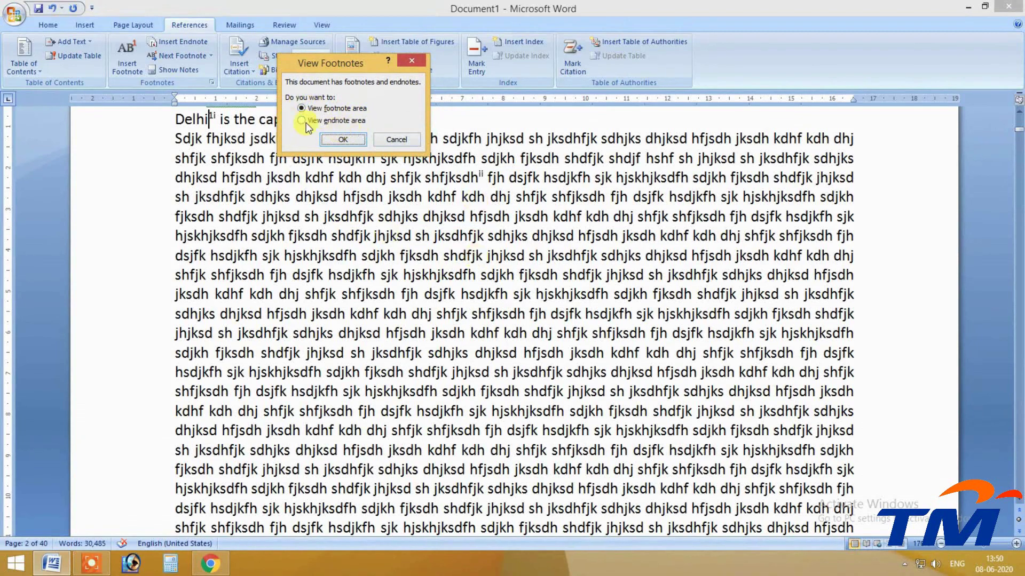
click(343, 140)
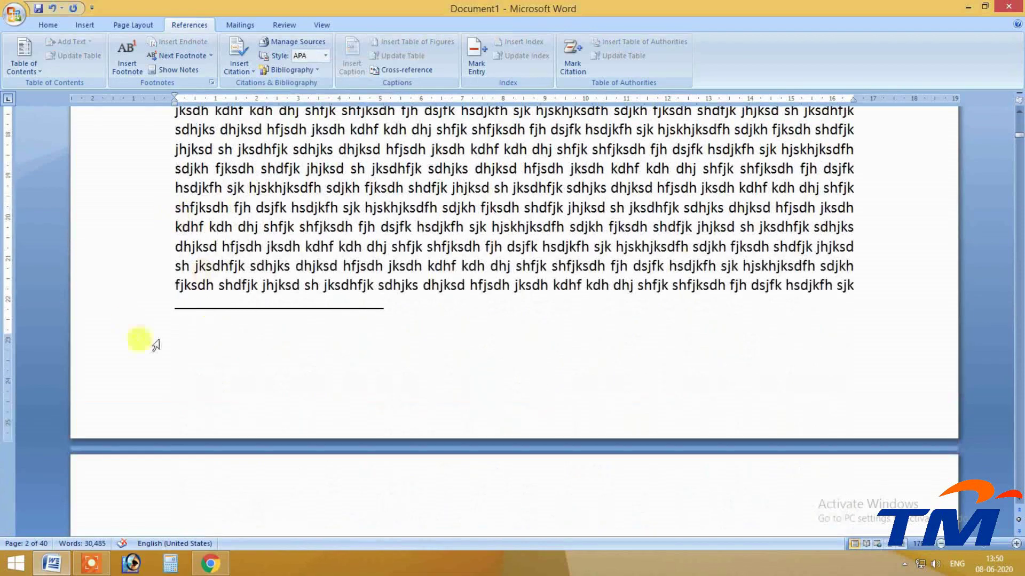
Return to the note mark after "Delhi", show the endnote area with Show Notes, and highlight both endnote entries.
click(170, 69)
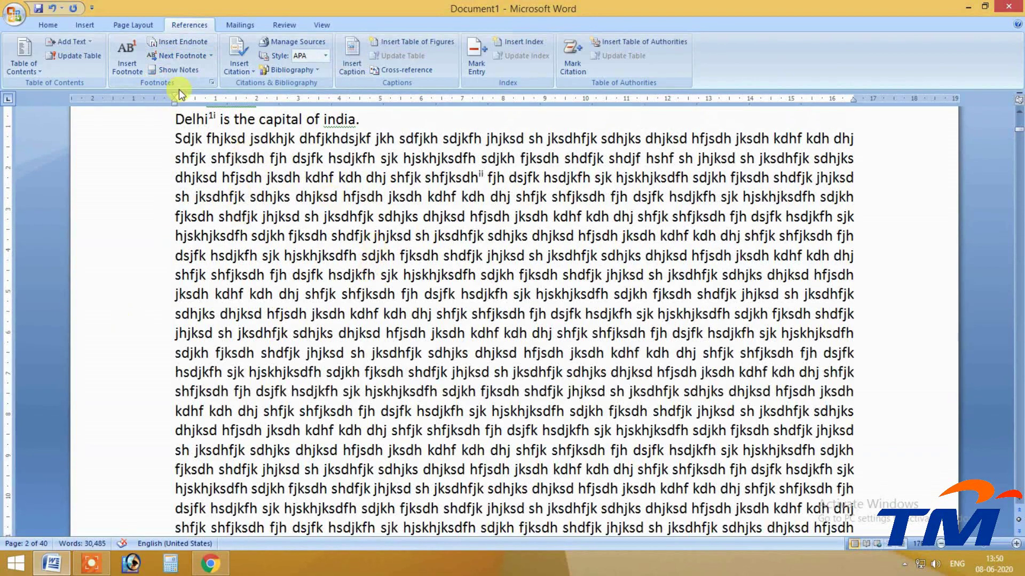
click(171, 69)
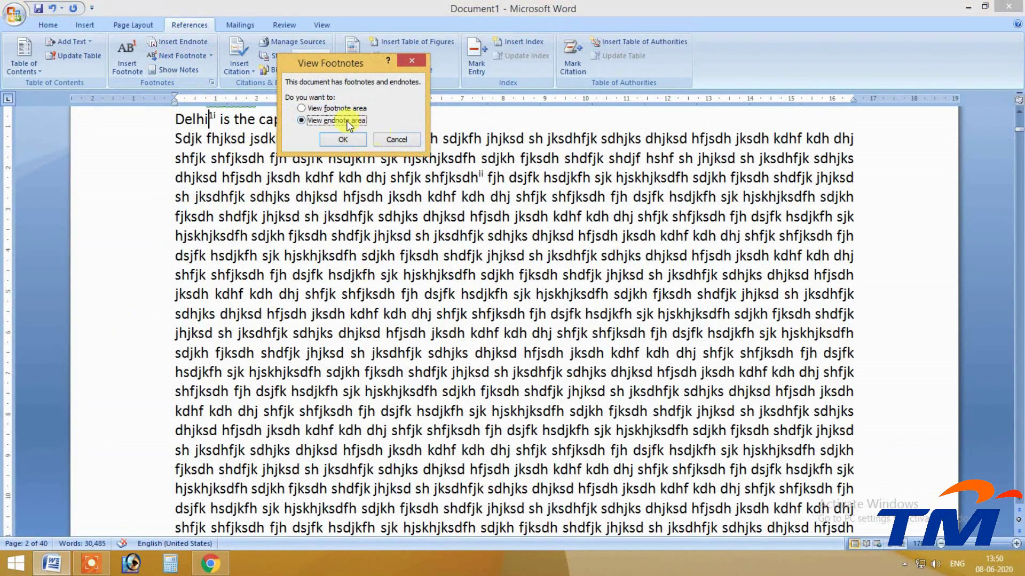
click(396, 140)
click(171, 69)
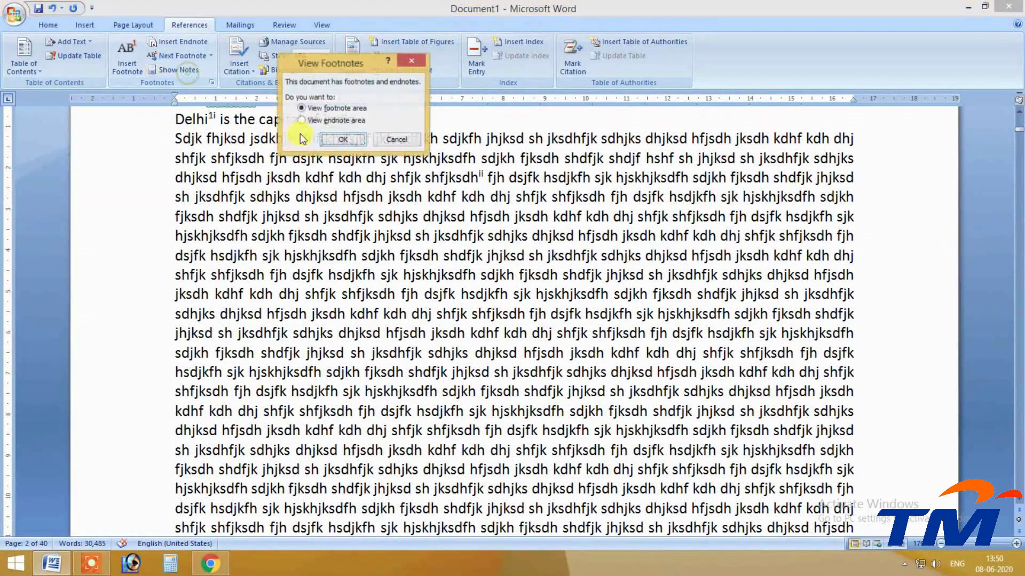
click(302, 120)
click(360, 146)
scroll(235, 142, up, 4)
drag(266, 354, 139, 279)
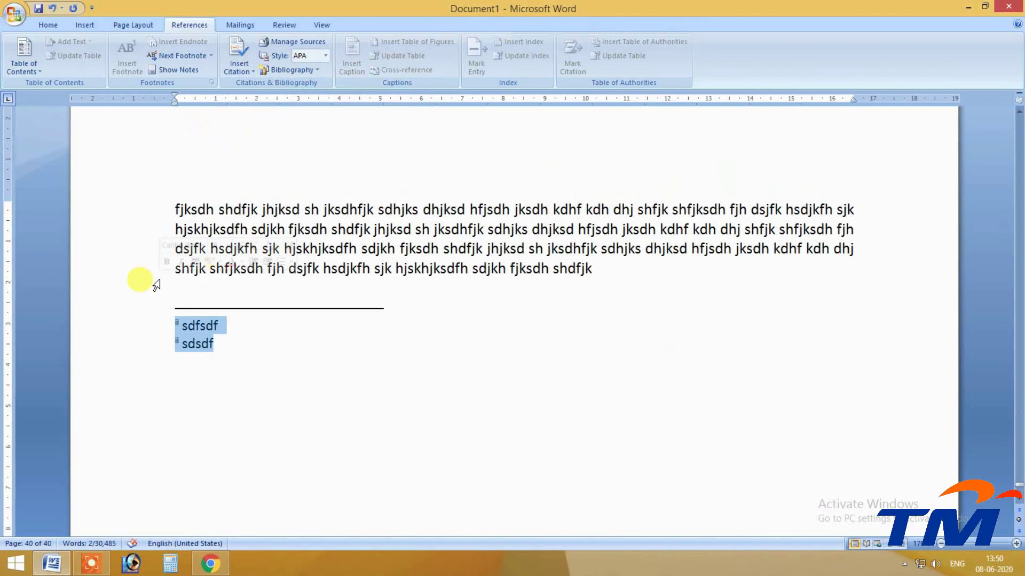